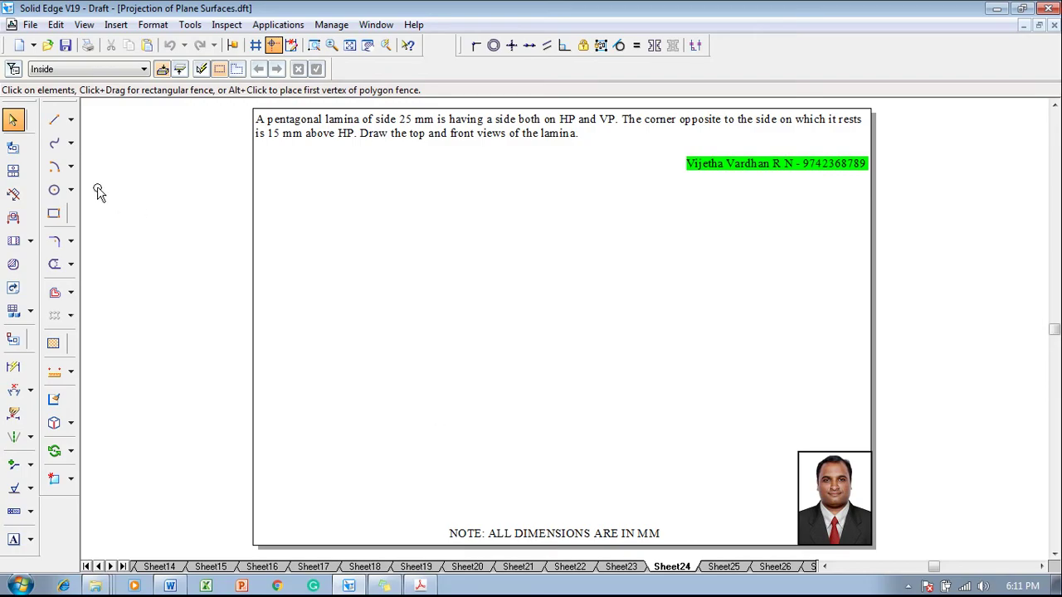
- Draw a horizontal XY reference line across the sheet with the chosen line width
{"action": "left_click", "coordinate": [54, 119]}
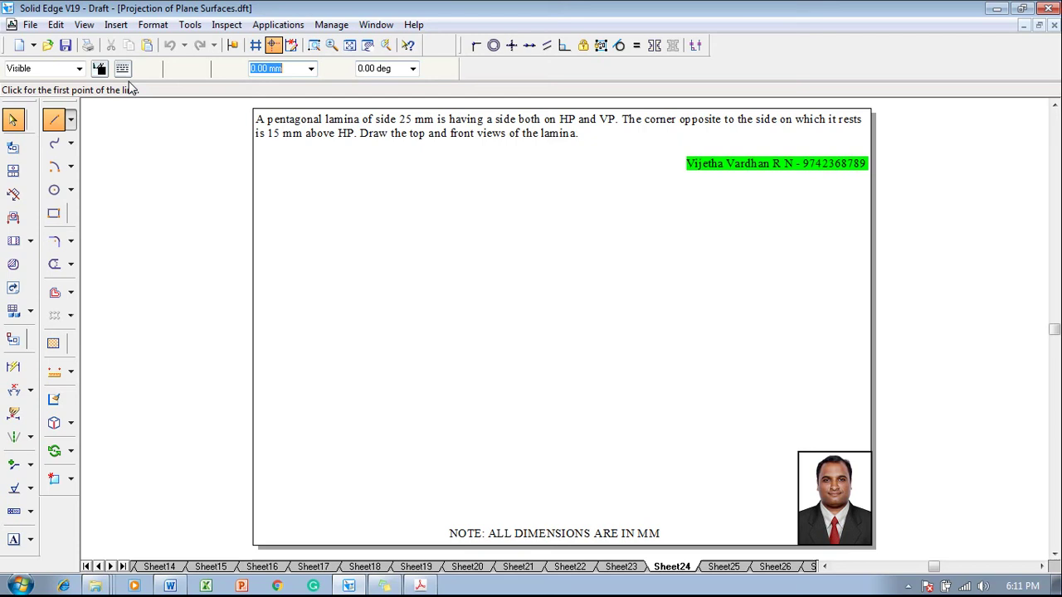
{"action": "left_click", "coordinate": [147, 70]}
{"action": "left_click", "coordinate": [168, 106]}
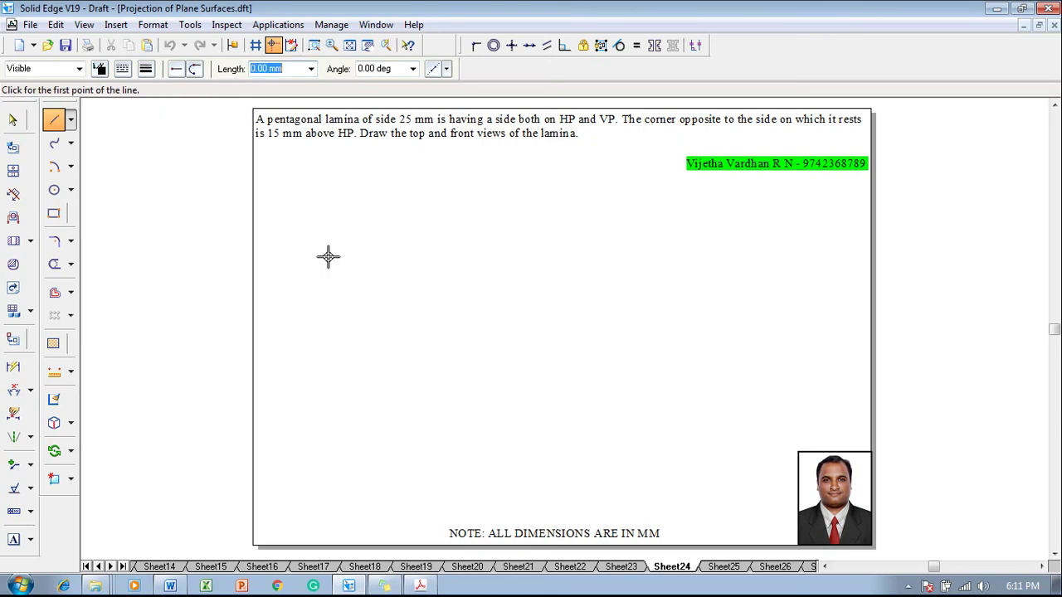
{"action": "left_click", "coordinate": [292, 302]}
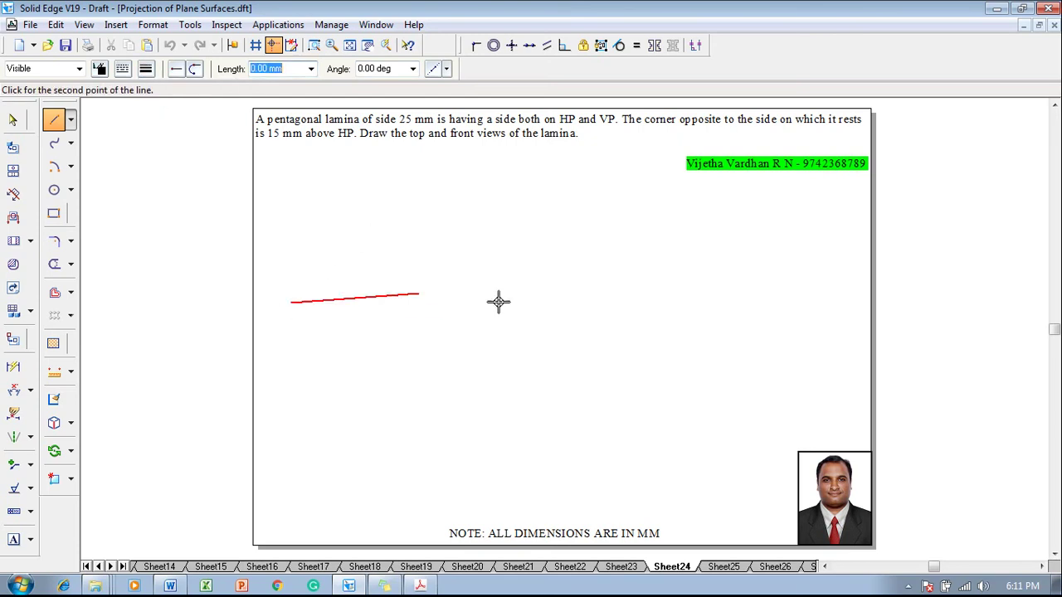
{"action": "left_click", "coordinate": [822, 303]}
{"action": "key", "text": "Escape"}
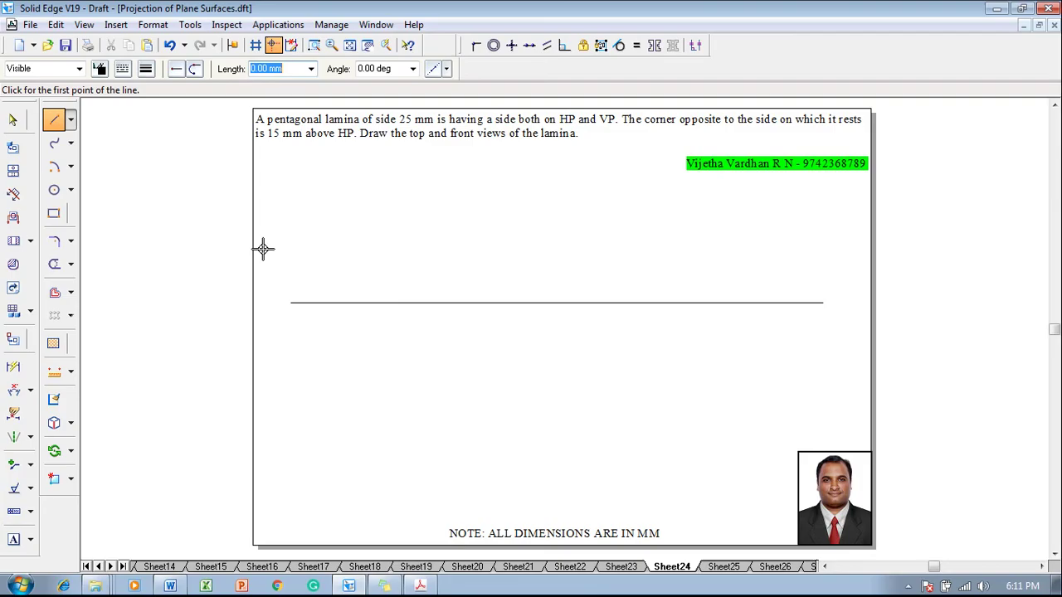
- Label the line's ends X and Y, and add VP above and HP below
{"action": "left_click", "coordinate": [13, 540]}
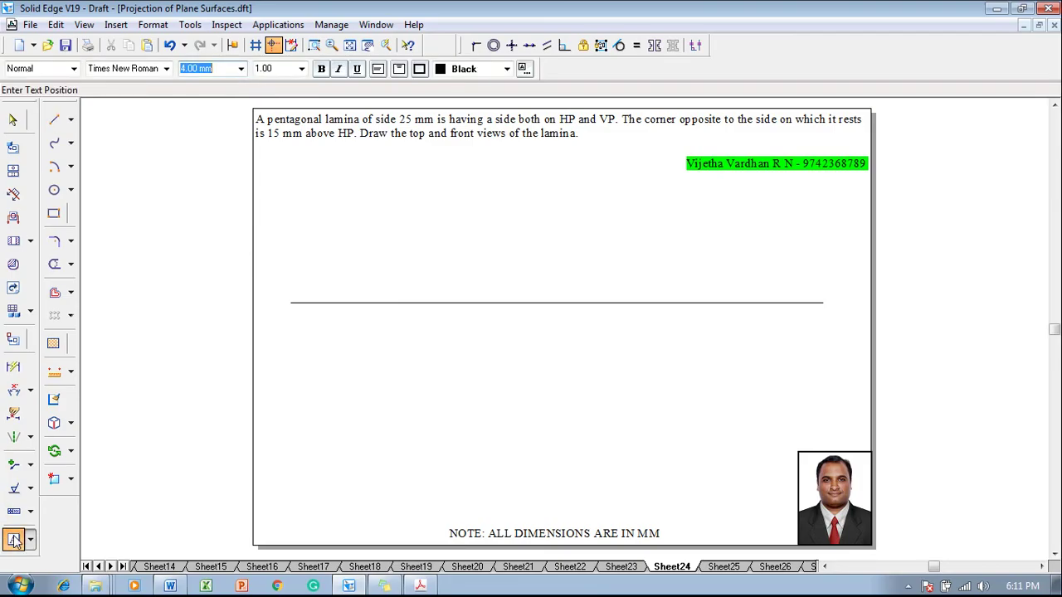
{"action": "left_click", "coordinate": [276, 297]}
{"action": "type", "text": "X"}
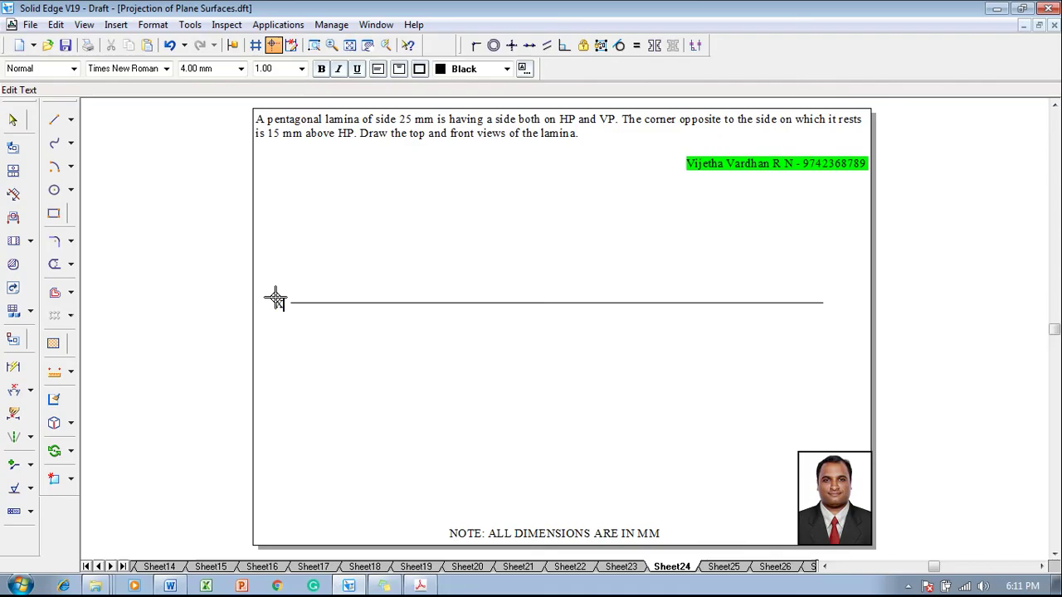
{"action": "left_click", "coordinate": [827, 294]}
{"action": "left_click", "coordinate": [827, 294]}
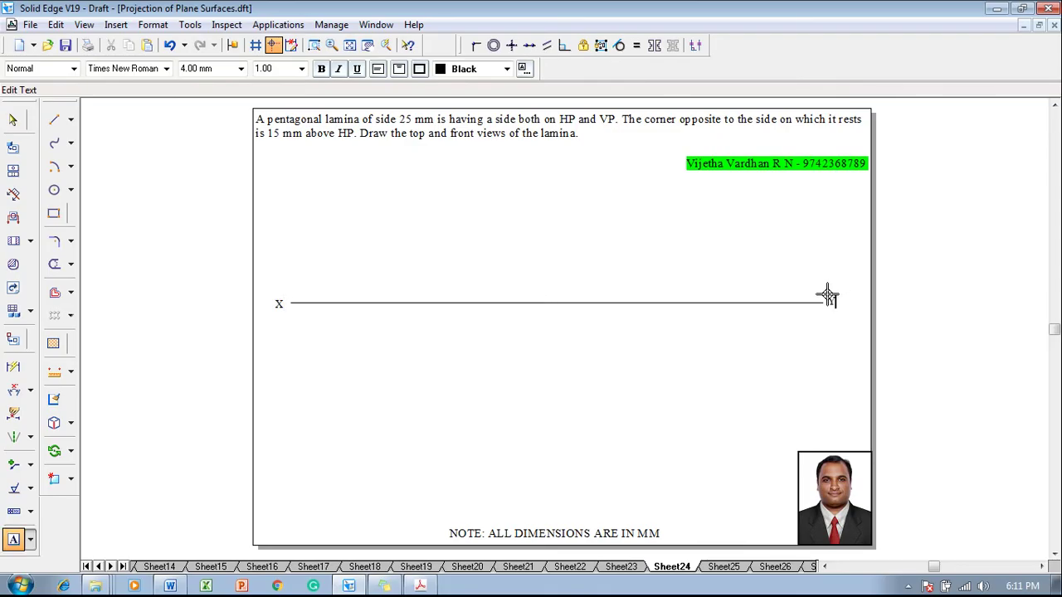
{"action": "type", "text": "Y"}
{"action": "left_click", "coordinate": [294, 285]}
{"action": "left_click", "coordinate": [294, 284]}
{"action": "key", "text": "Escape"}
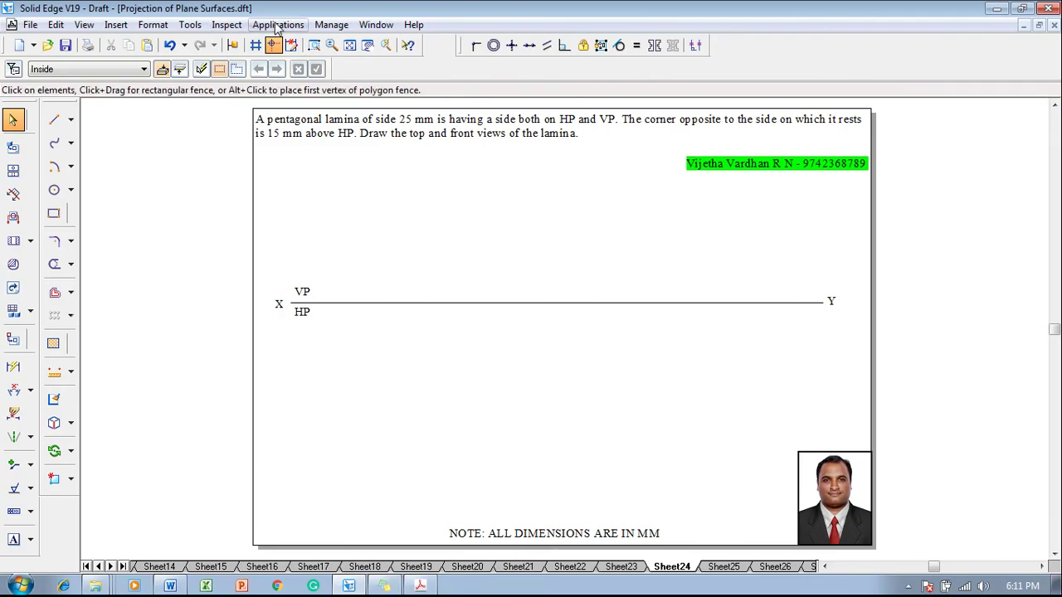
- Run the nSidePolygon macro from the bin macros folder
{"action": "left_click", "coordinate": [277, 25]}
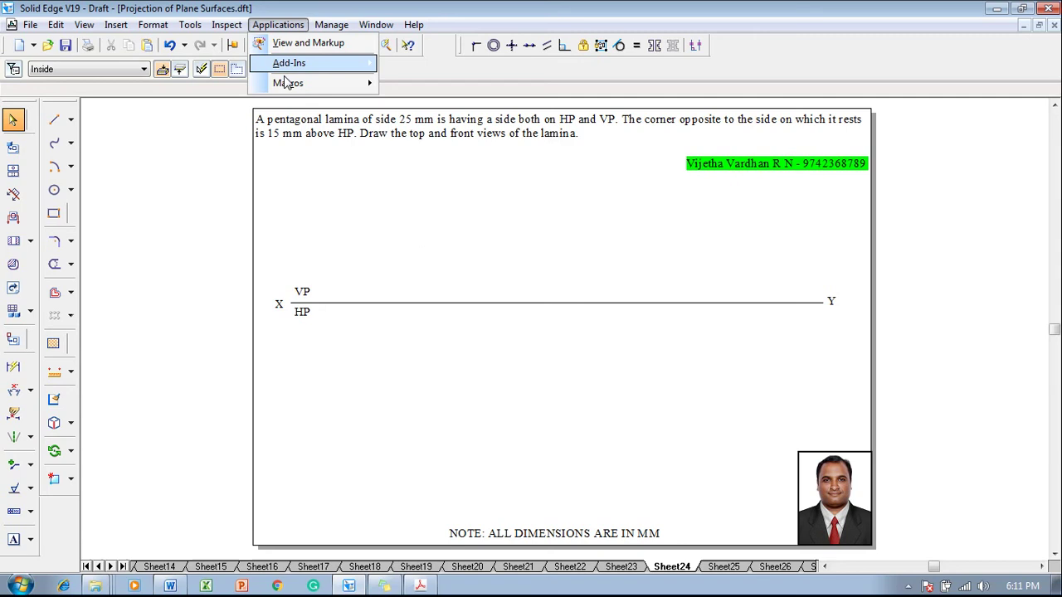
{"action": "mouse_move", "coordinate": [288, 88]}
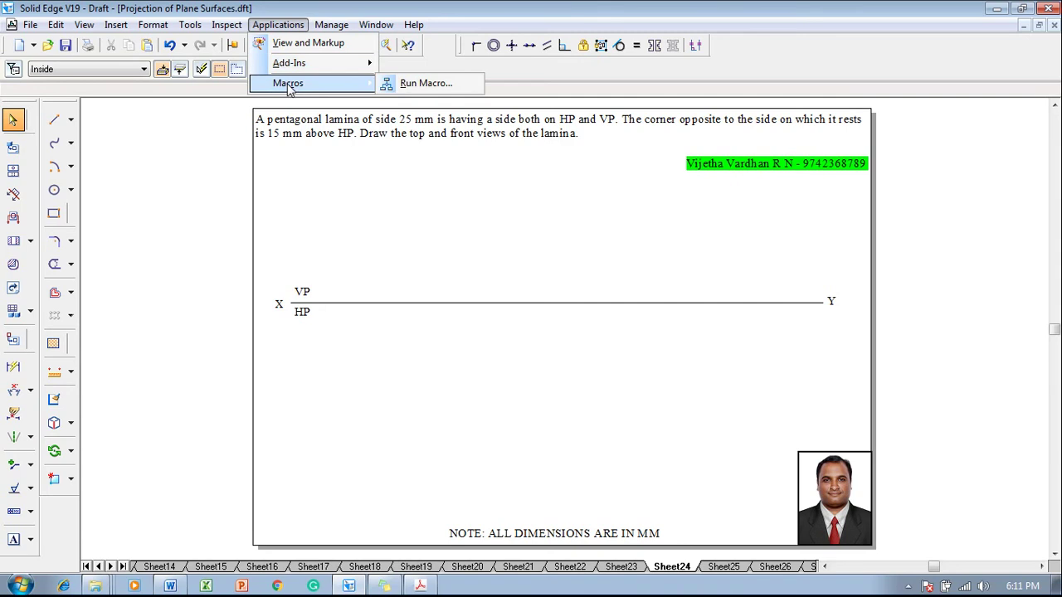
{"action": "left_click", "coordinate": [419, 84]}
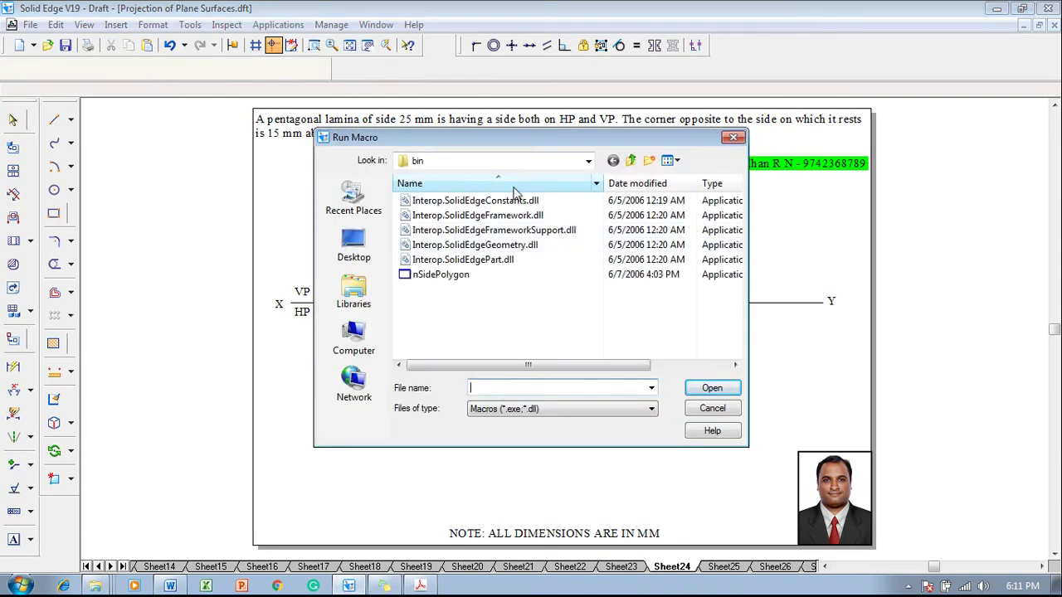
{"action": "left_click", "coordinate": [588, 161]}
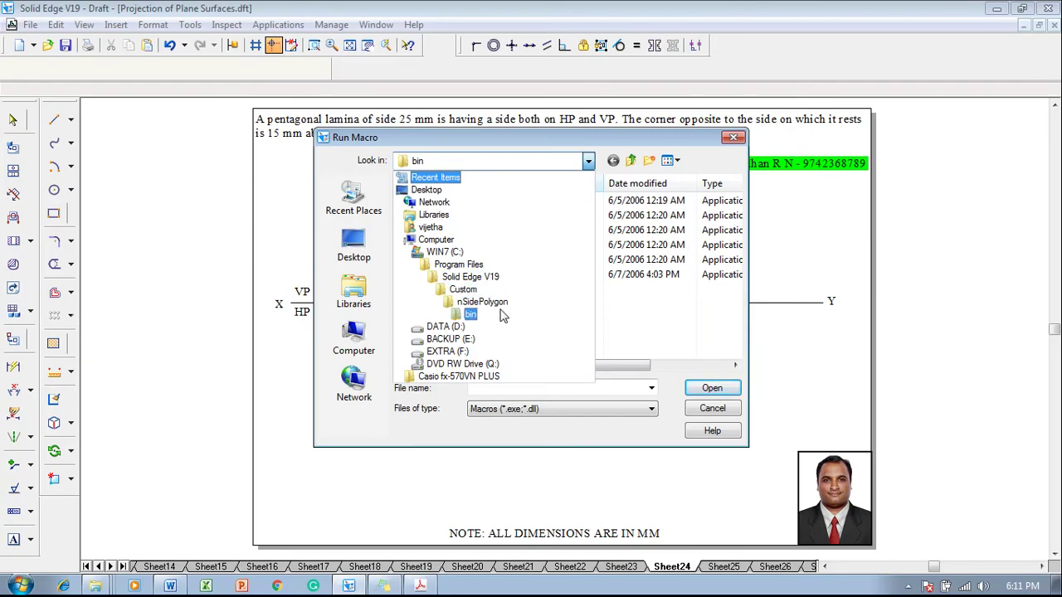
{"action": "left_click", "coordinate": [628, 324]}
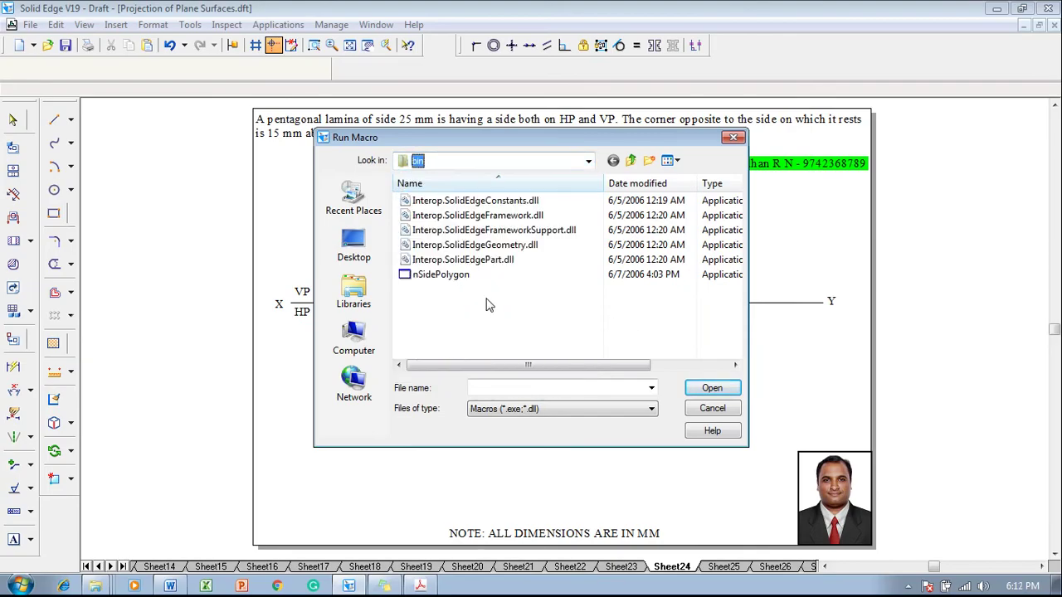
{"action": "left_click", "coordinate": [470, 278]}
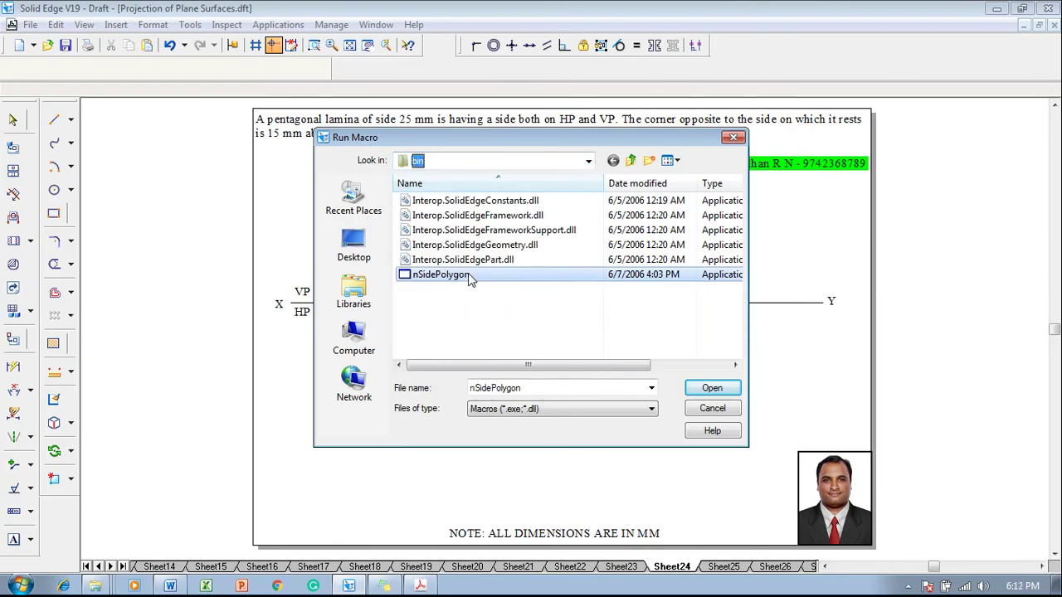
{"action": "left_click", "coordinate": [712, 390]}
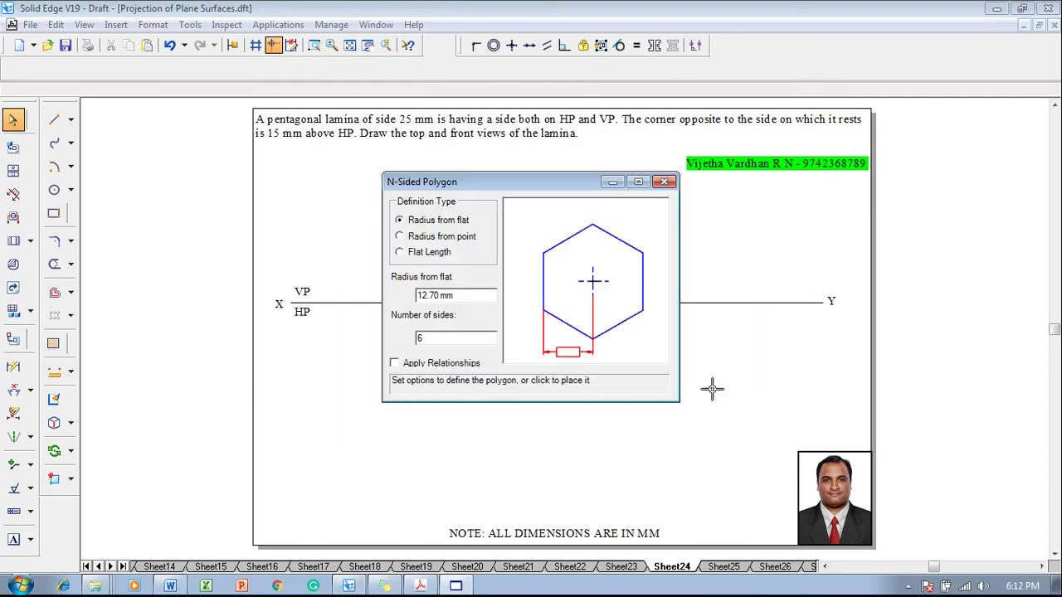
- Choose Flat Length and enter the 25 mm side length
{"action": "left_click", "coordinate": [399, 253]}
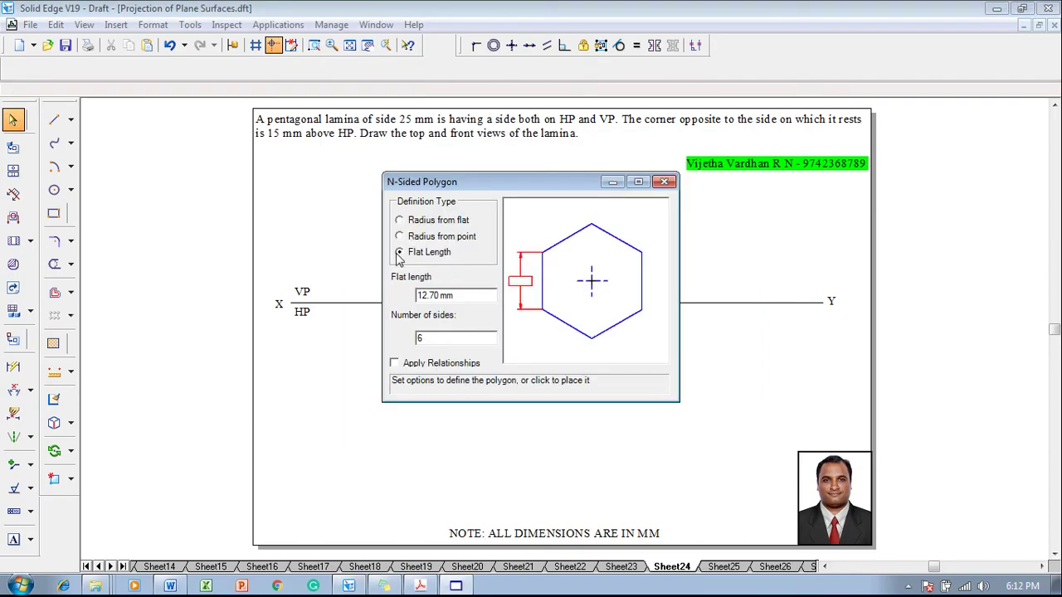
{"action": "left_click_drag", "start_coordinate": [437, 296], "coordinate": [413, 296]}
{"action": "type", "text": "2"}
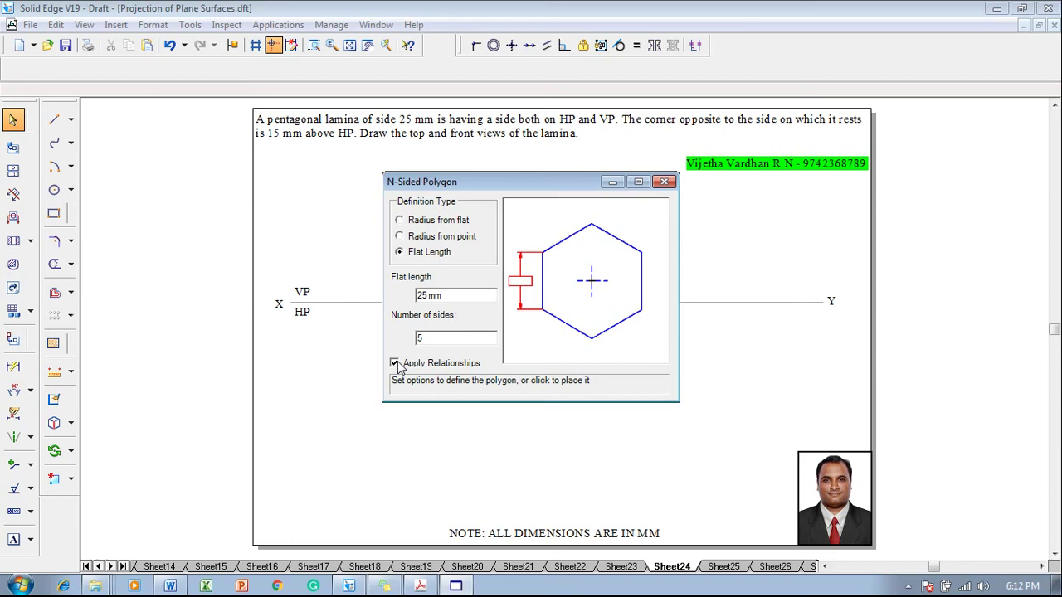
- Place the pentagon below XY, give it thicker black lines and nudge it right and down
{"action": "left_click", "coordinate": [353, 359]}
{"action": "key", "text": "Escape"}
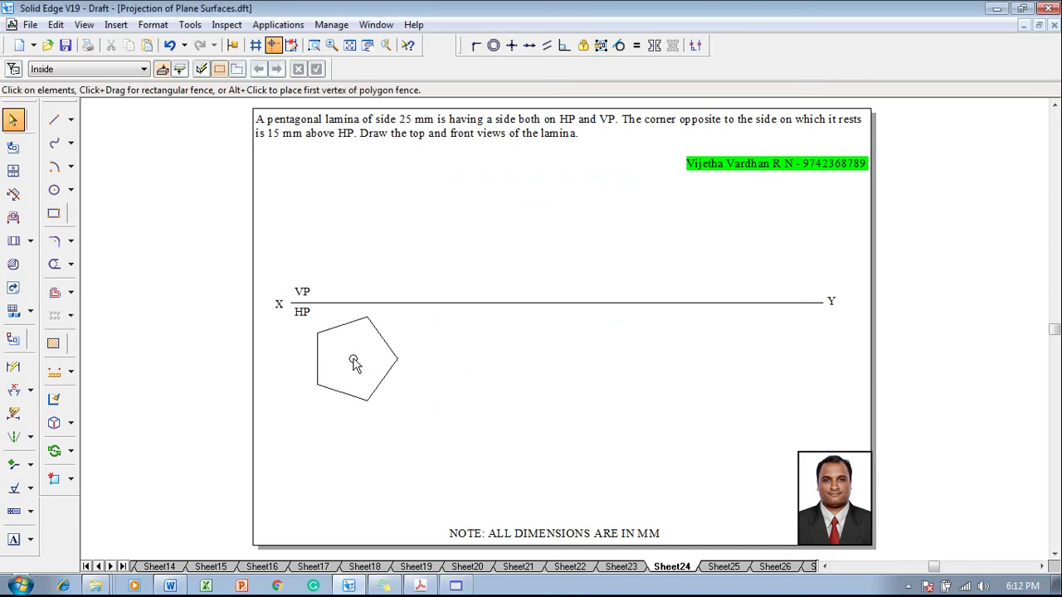
{"action": "left_click_drag", "start_coordinate": [446, 432], "coordinate": [300, 308]}
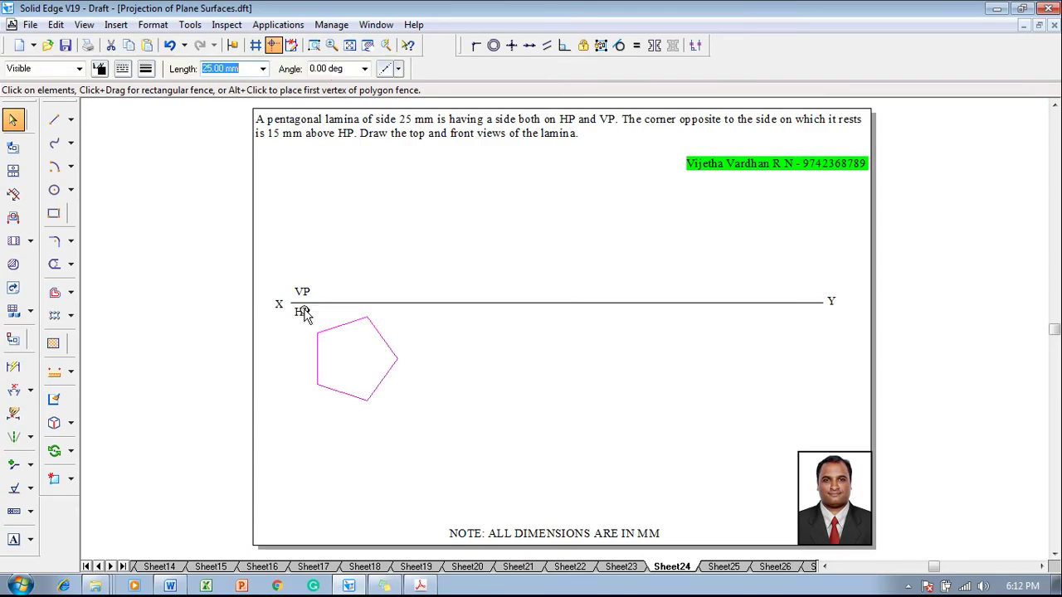
{"action": "left_click", "coordinate": [145, 70]}
{"action": "left_click", "coordinate": [161, 131]}
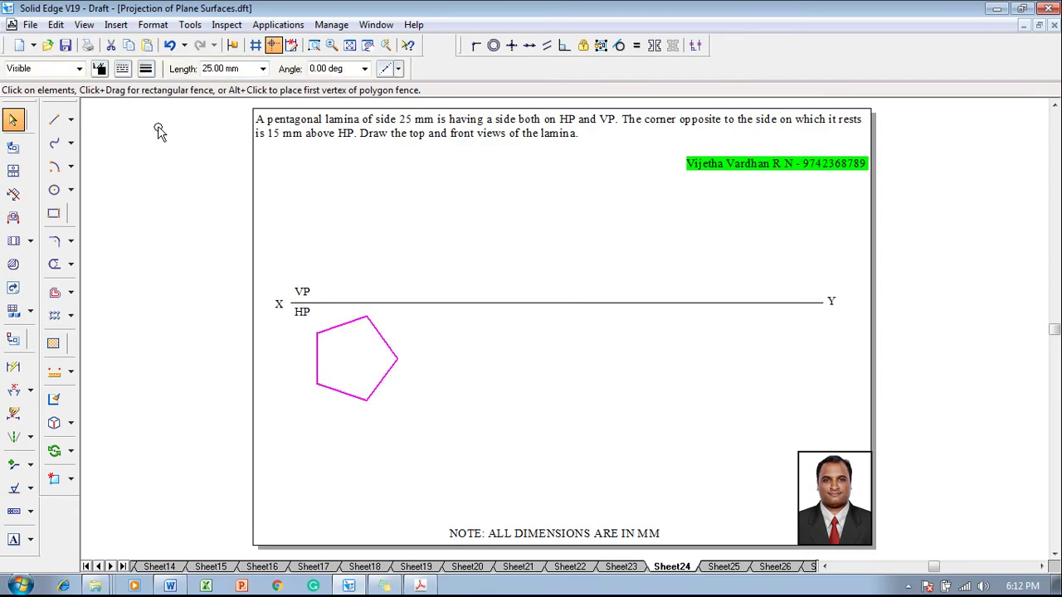
{"action": "left_click_drag", "start_coordinate": [347, 327], "coordinate": [363, 340]}
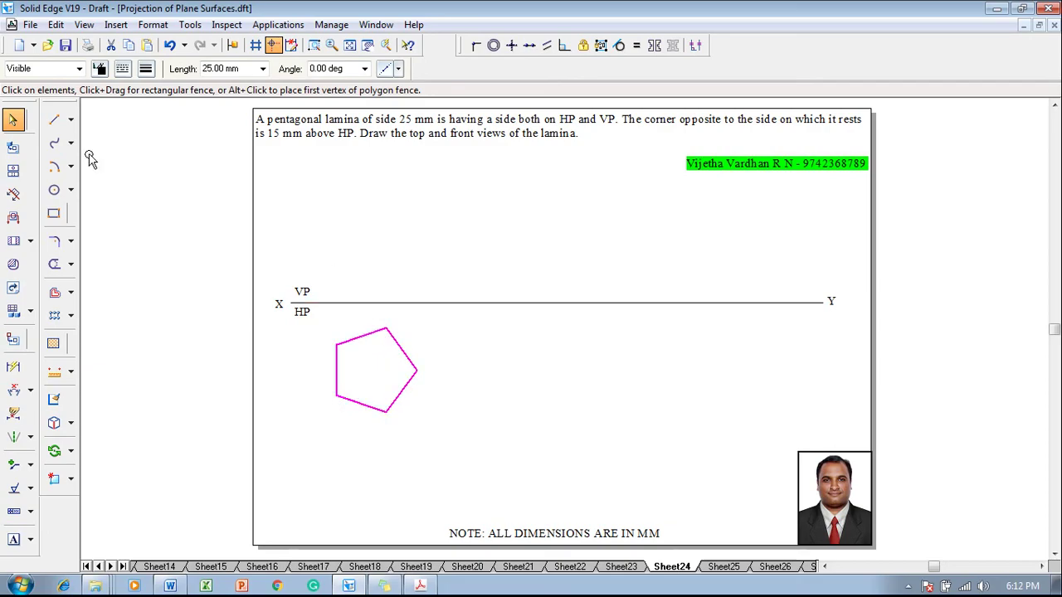
- Dimension the pentagon's vertical left side as 25
{"action": "left_click", "coordinate": [13, 365]}
{"action": "left_click", "coordinate": [339, 365]}
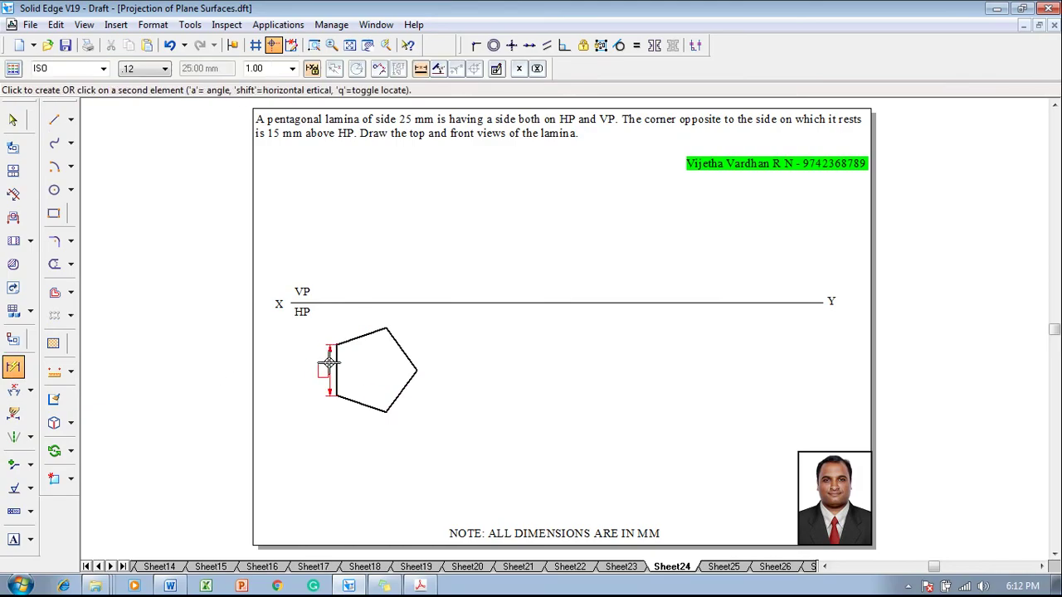
{"action": "left_click", "coordinate": [320, 369]}
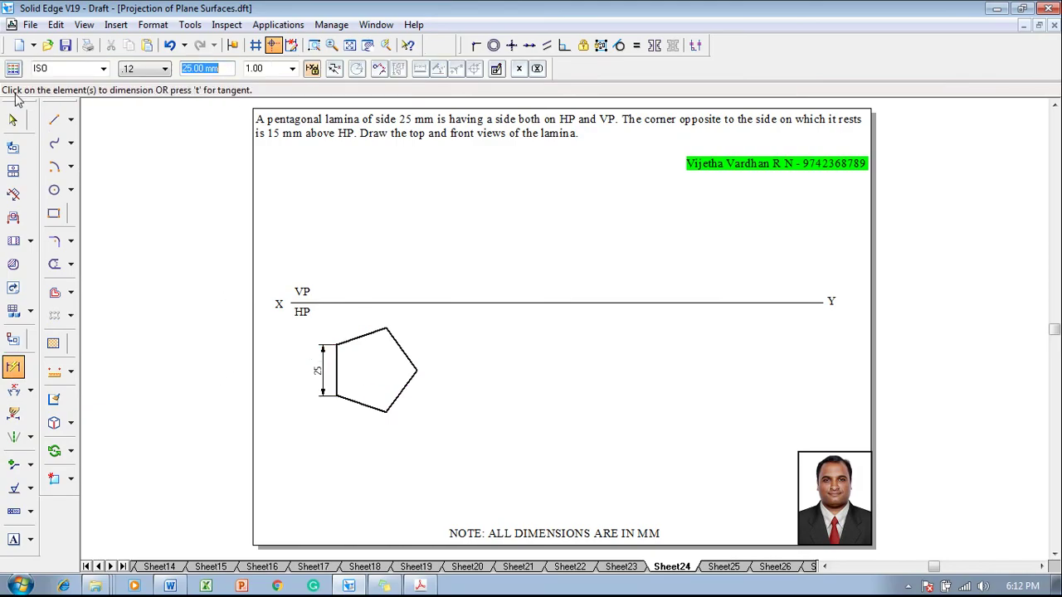
{"action": "left_click", "coordinate": [53, 119]}
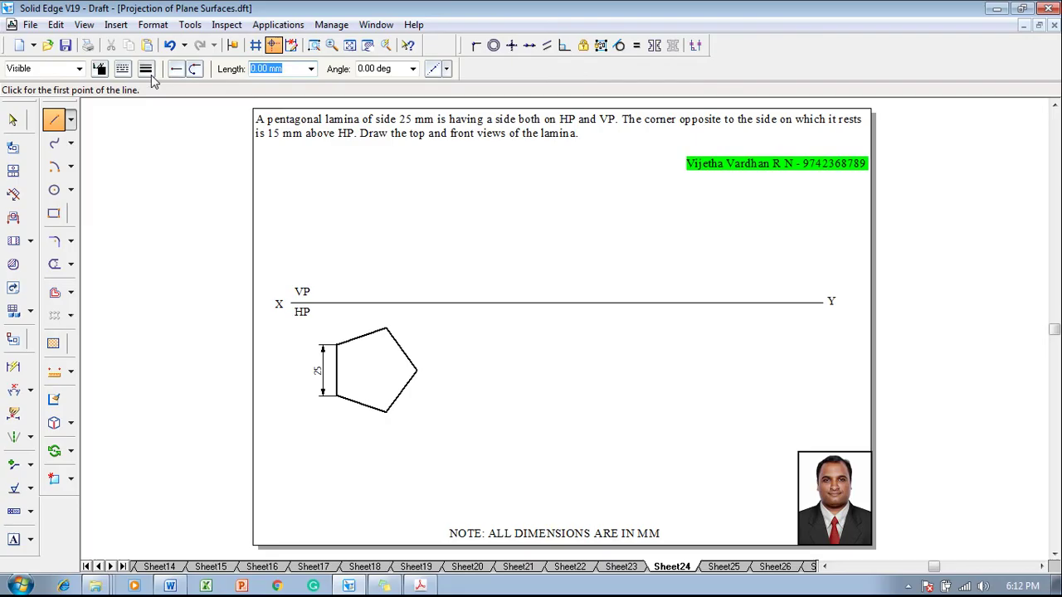
- Draw thin vertical projectors from three pentagon corners up to the XY line
{"action": "left_click", "coordinate": [146, 69]}
{"action": "left_click", "coordinate": [182, 93]}
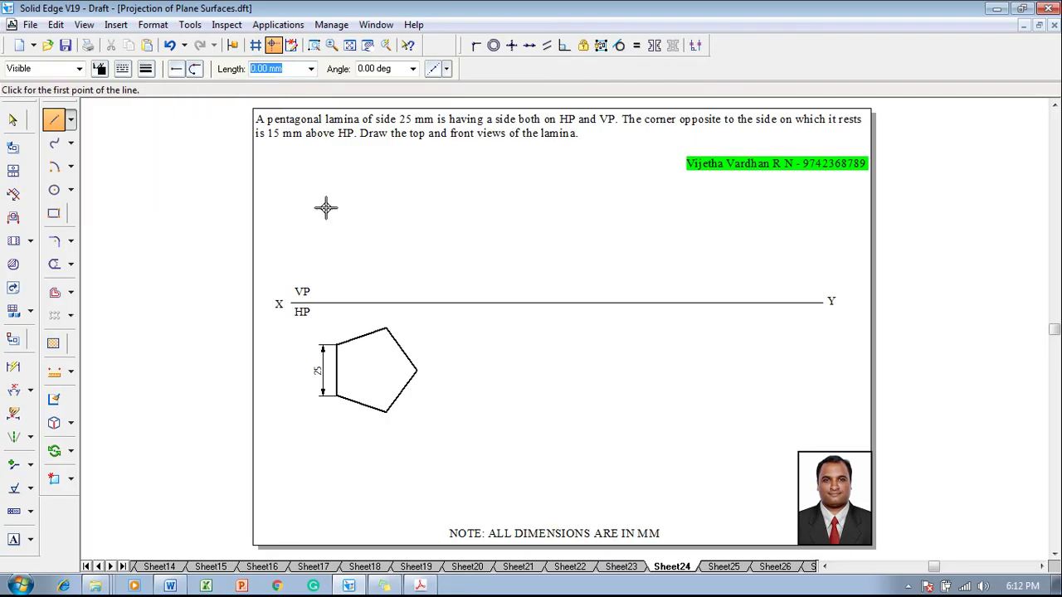
{"action": "left_click", "coordinate": [335, 343]}
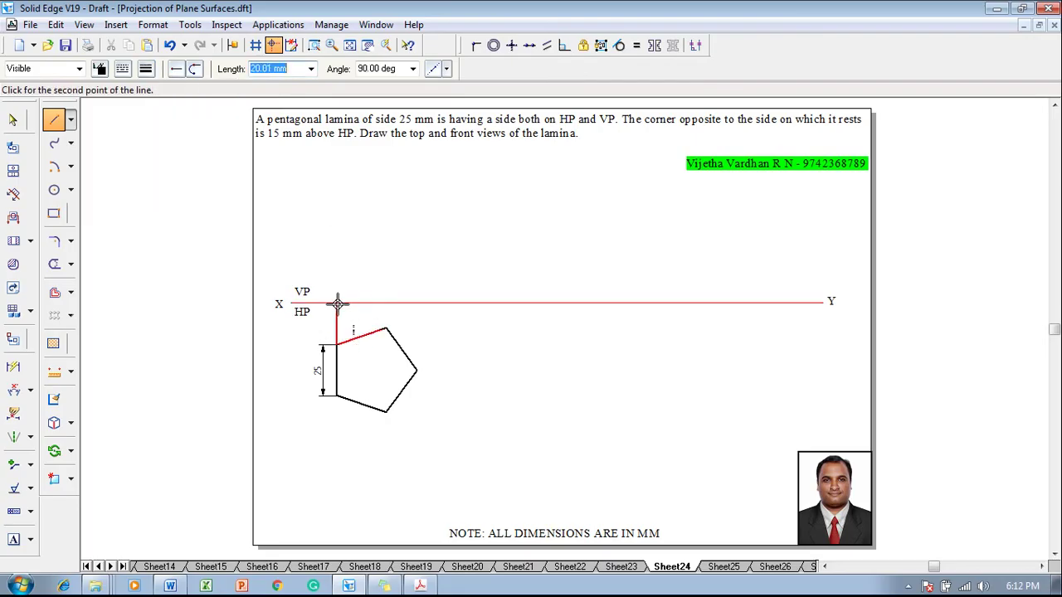
{"action": "left_click", "coordinate": [338, 304]}
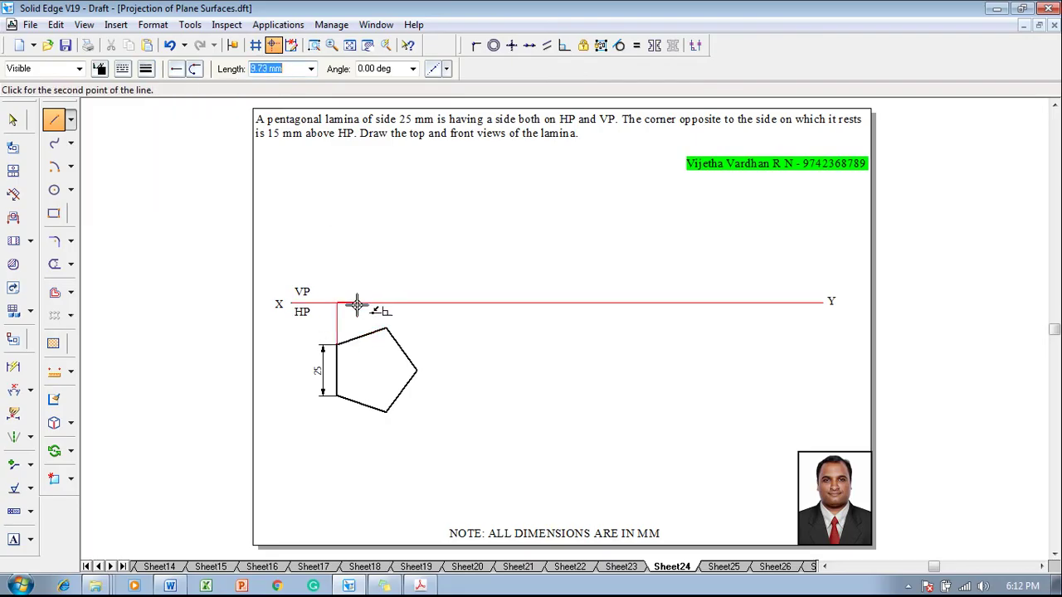
{"action": "left_click", "coordinate": [386, 411]}
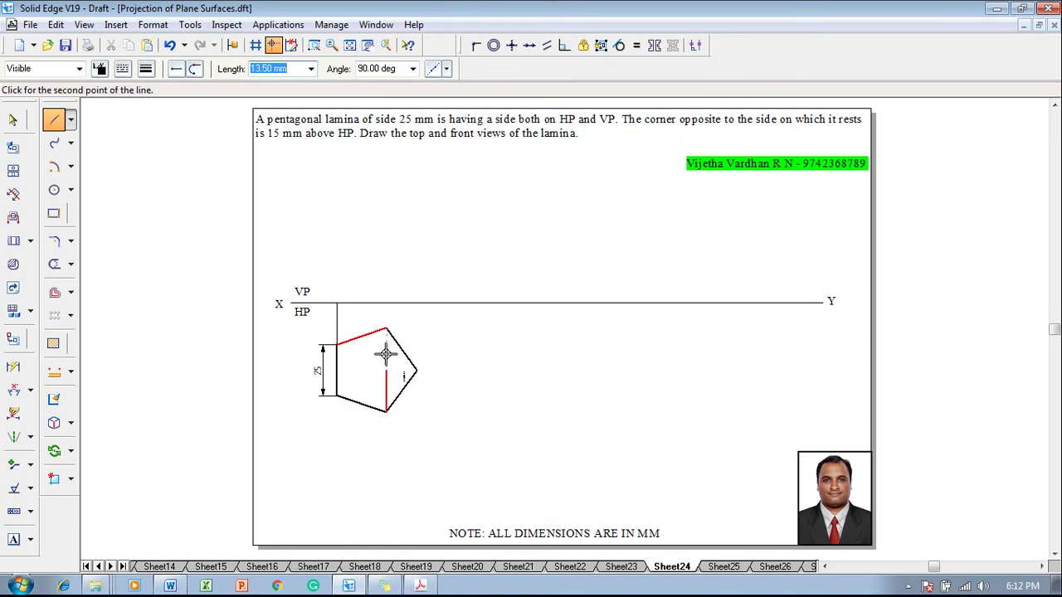
{"action": "left_click", "coordinate": [387, 303]}
{"action": "right_click", "coordinate": [415, 325]}
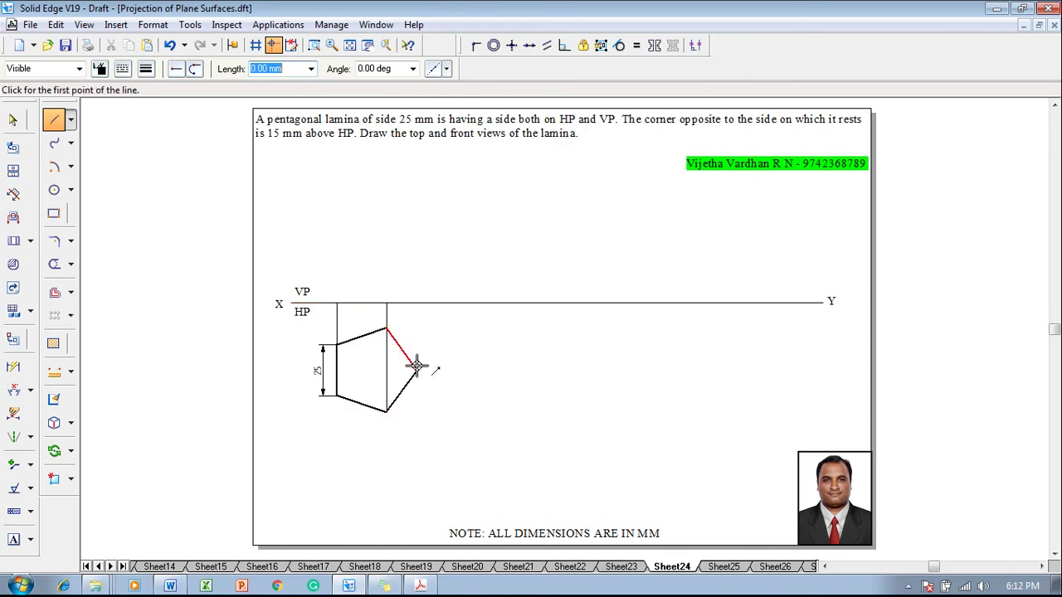
{"action": "left_click", "coordinate": [416, 365]}
{"action": "right_click", "coordinate": [435, 355]}
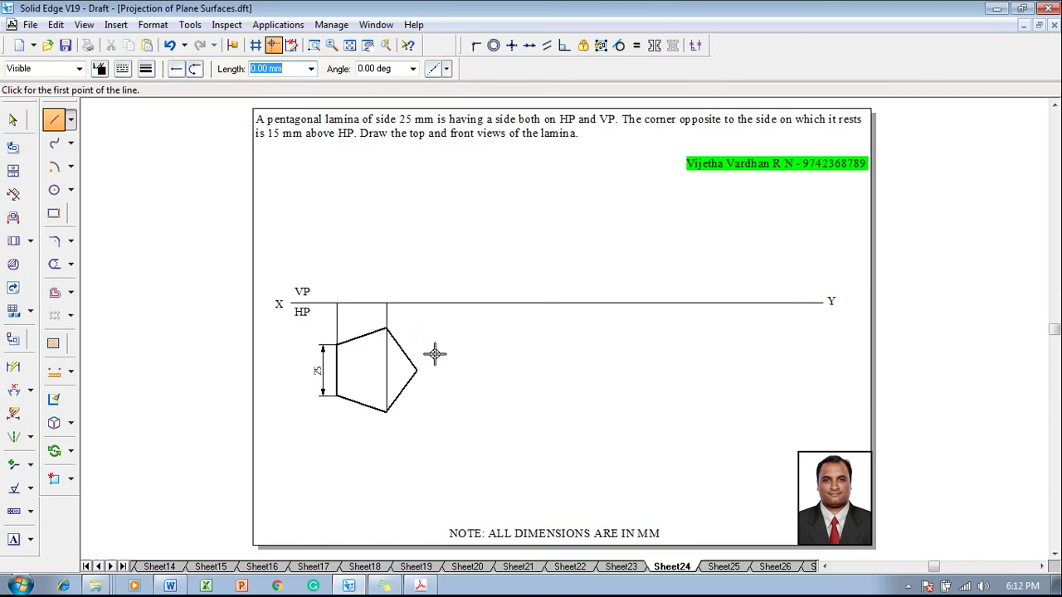
{"action": "left_click", "coordinate": [417, 368]}
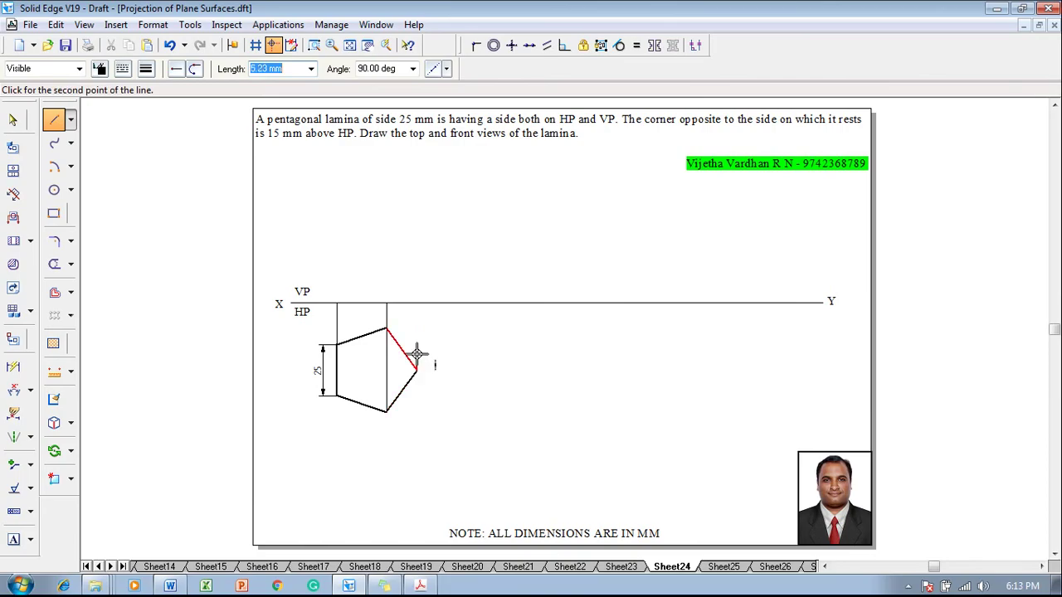
{"action": "left_click", "coordinate": [417, 303]}
{"action": "right_click", "coordinate": [417, 274]}
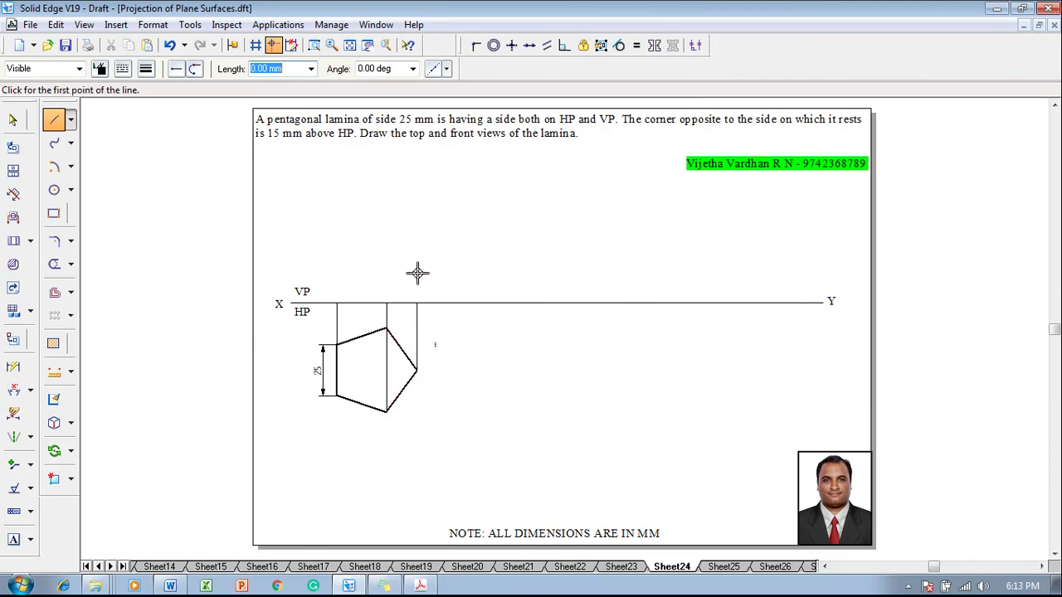
- Draw the initial front view along XY from the left projector to the right projector
{"action": "left_click", "coordinate": [146, 68]}
{"action": "left_click", "coordinate": [169, 126]}
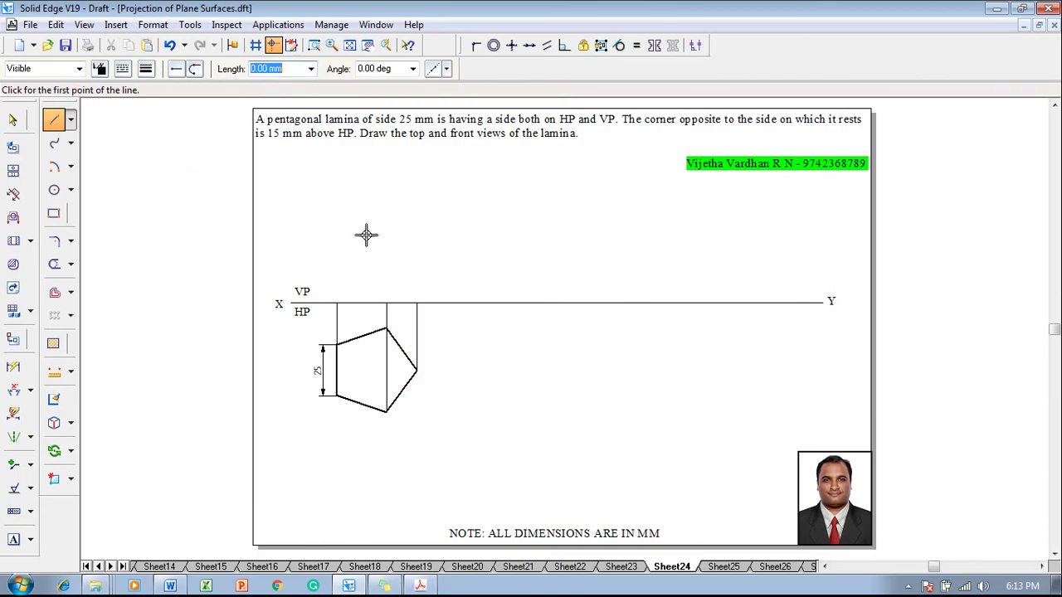
{"action": "left_click", "coordinate": [337, 304]}
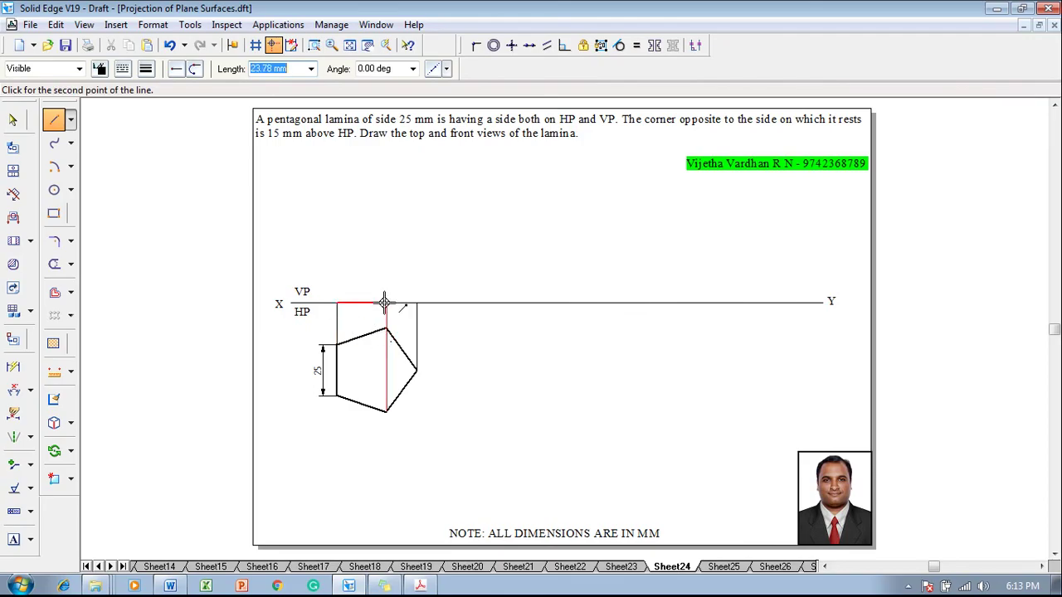
{"action": "left_click", "coordinate": [386, 304]}
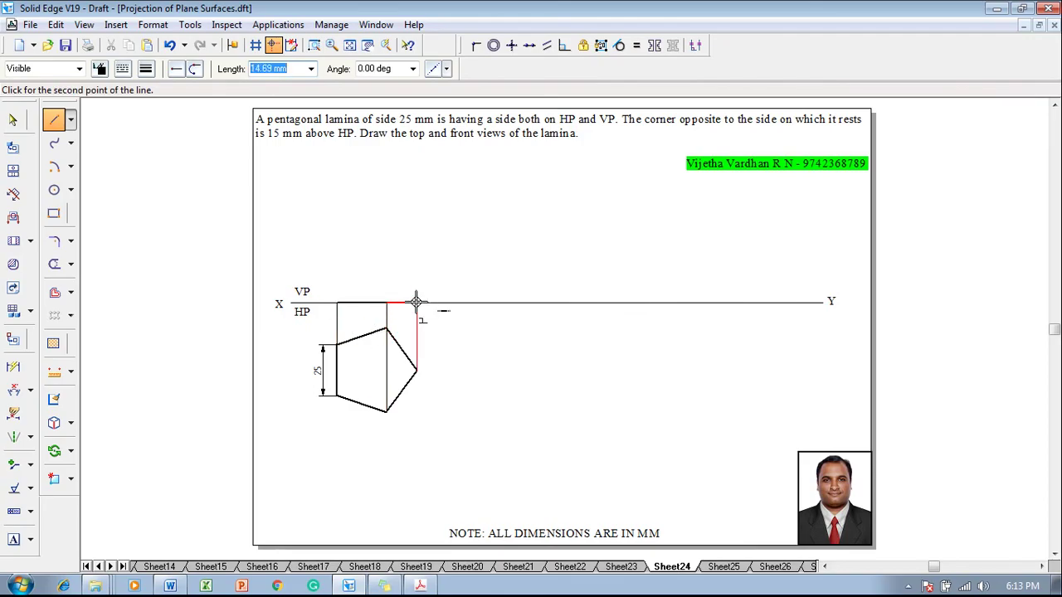
{"action": "left_click", "coordinate": [416, 304]}
{"action": "key", "text": "Escape"}
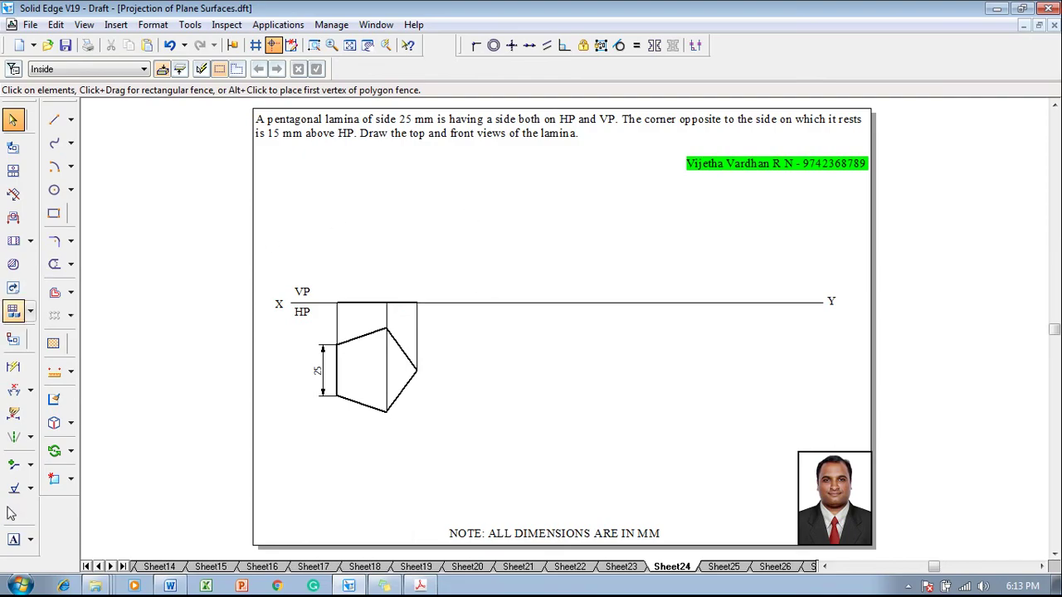
- Label the pentagon's top-view corners a, b, c and d beside each vertex
{"action": "left_click", "coordinate": [14, 541]}
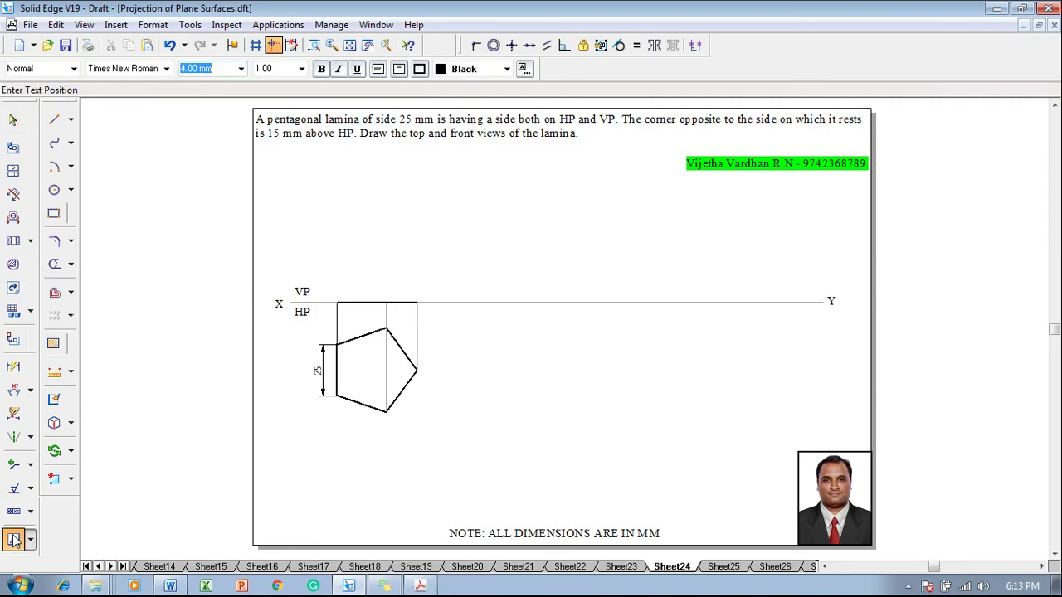
{"action": "left_click", "coordinate": [324, 330]}
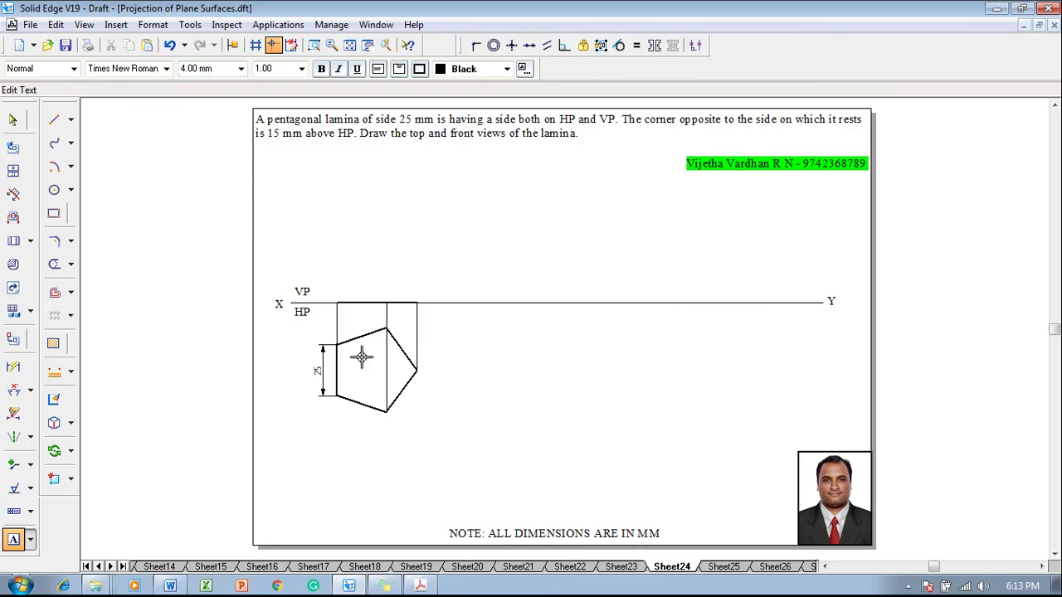
{"action": "left_click", "coordinate": [325, 399]}
{"action": "type", "text": "b"}
{"action": "left_click", "coordinate": [382, 423]}
{"action": "type", "text": "c"}
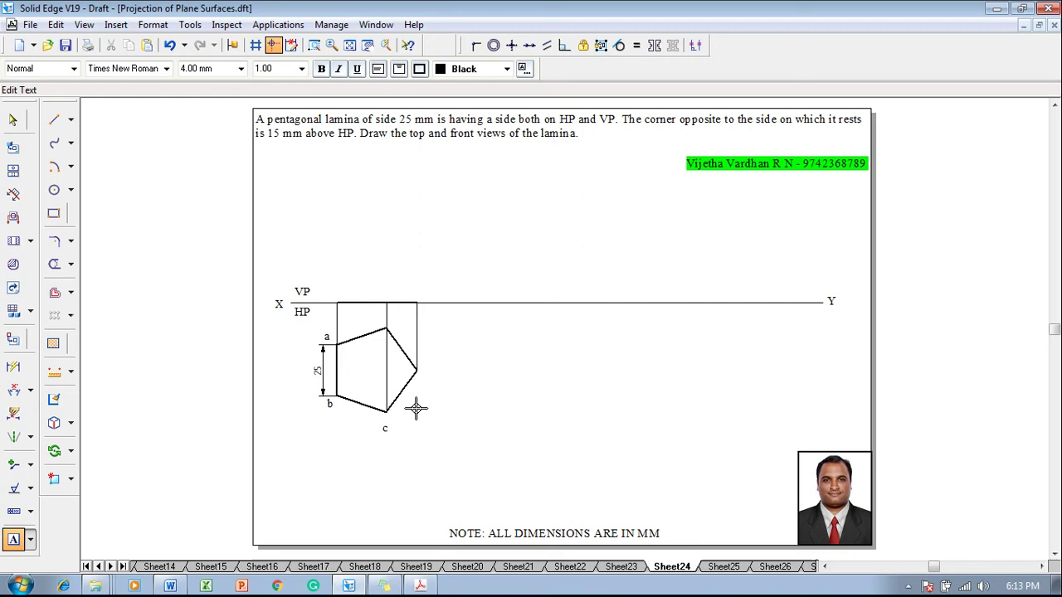
{"action": "left_click", "coordinate": [423, 374]}
{"action": "type", "text": "d"}
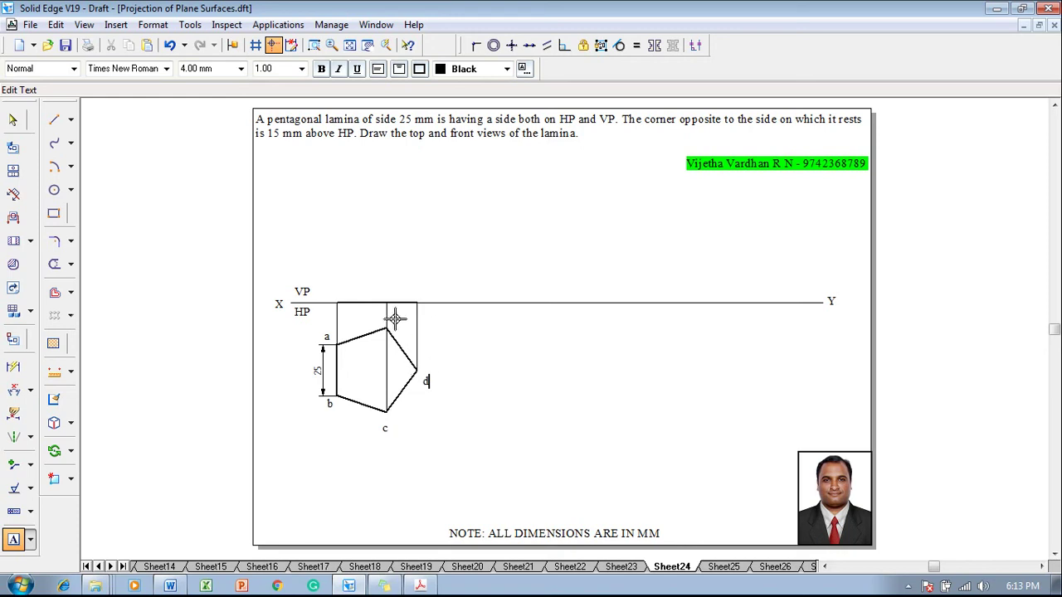
{"action": "type", "text": "e"}
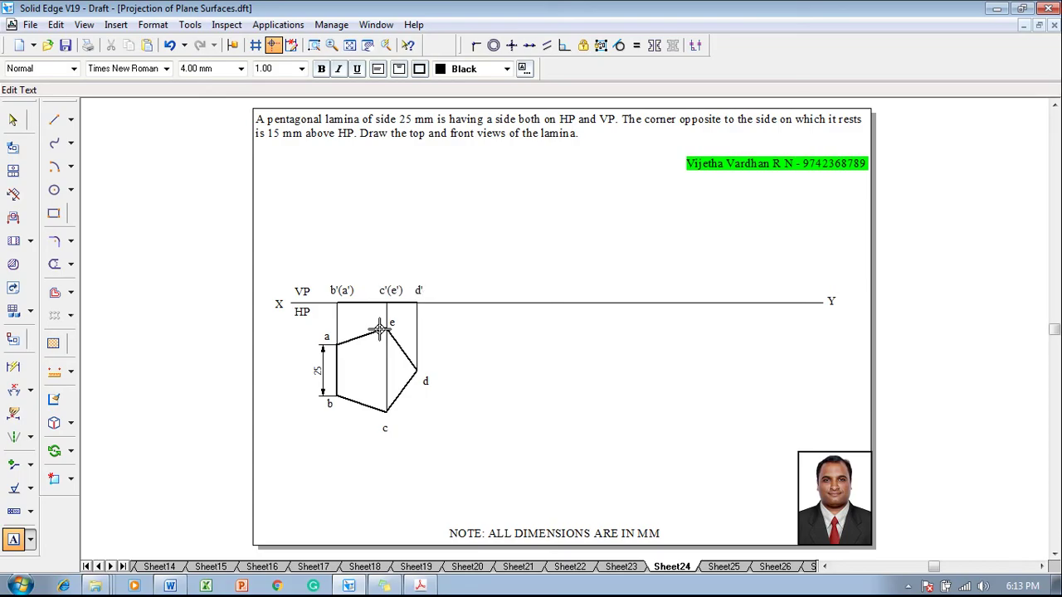
{"action": "key", "text": "Escape"}
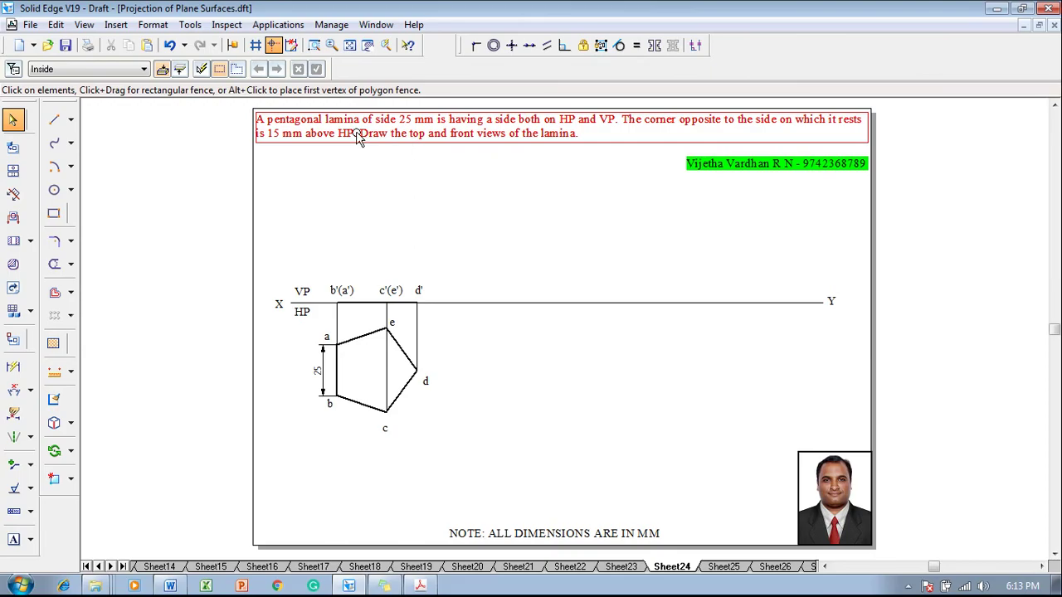
{"action": "left_click", "coordinate": [427, 304]}
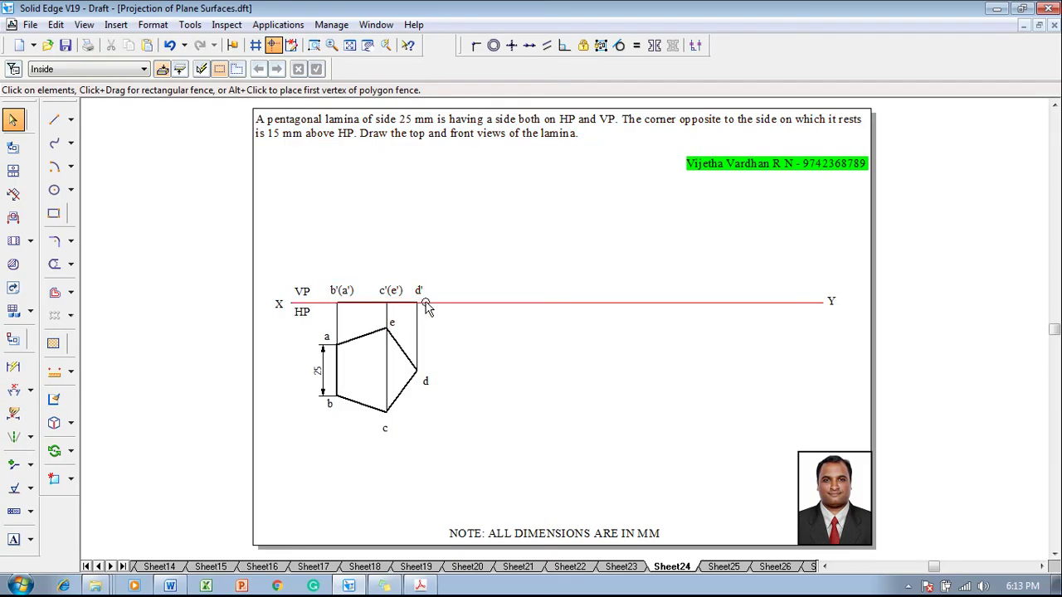
- Draw a horizontal line above the XY line
{"action": "left_click", "coordinate": [54, 119]}
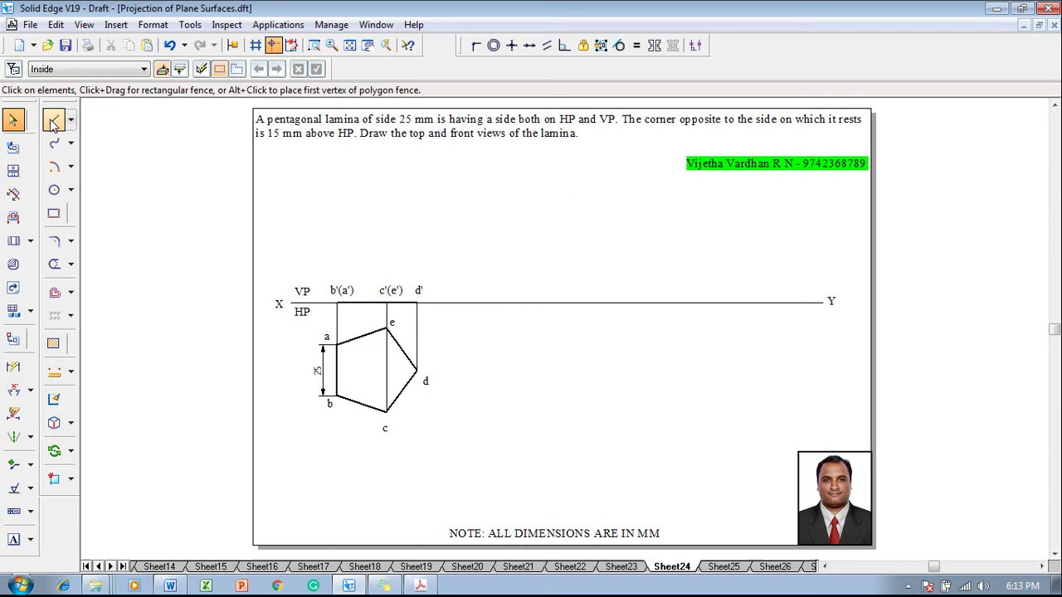
{"action": "left_click", "coordinate": [145, 69]}
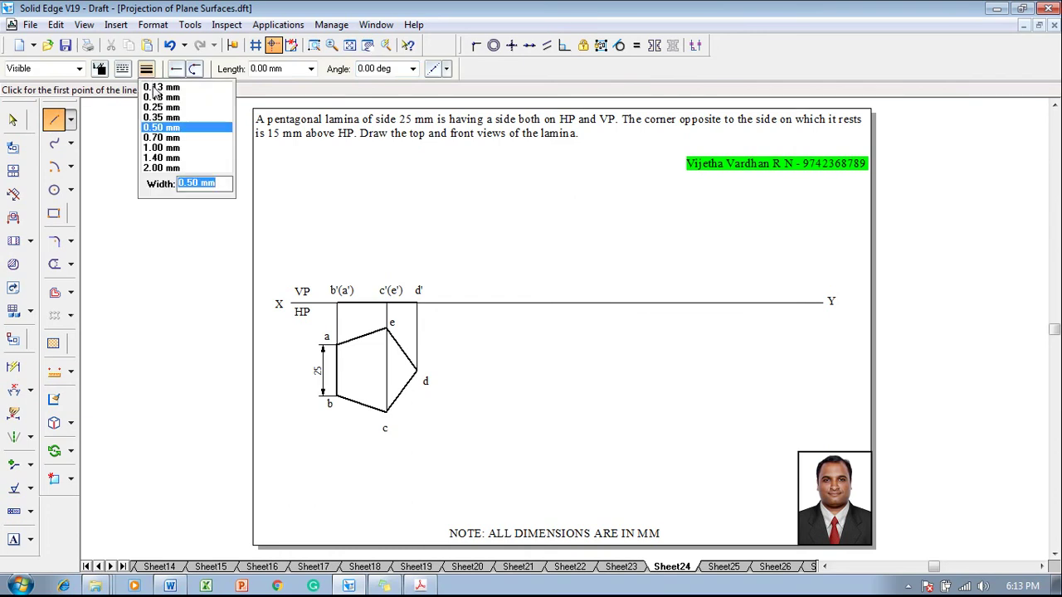
{"action": "left_click", "coordinate": [155, 94]}
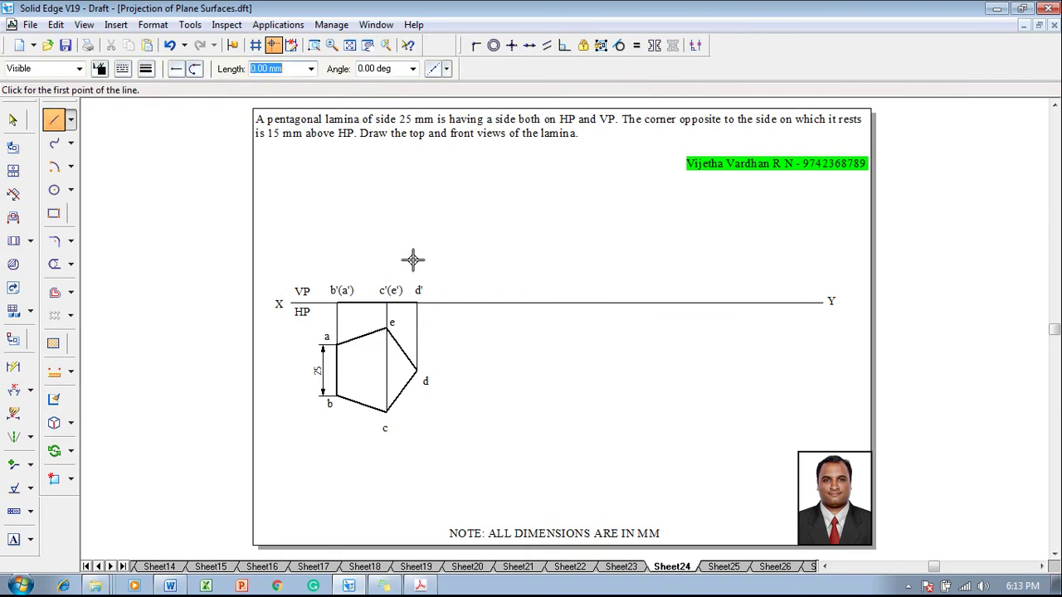
{"action": "left_click", "coordinate": [413, 260]}
{"action": "left_click", "coordinate": [610, 258]}
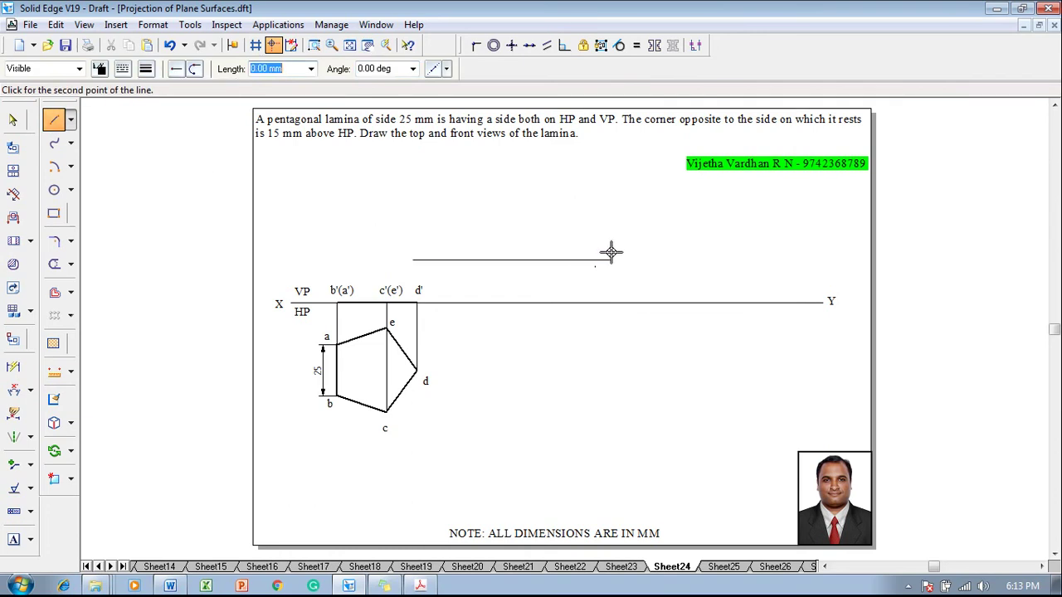
{"action": "right_click", "coordinate": [572, 213]}
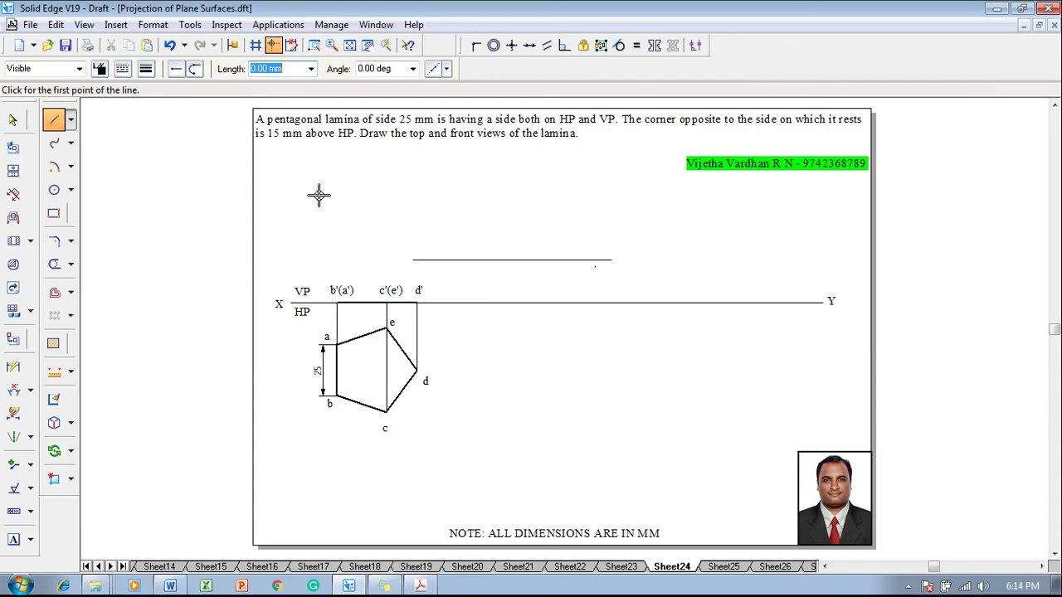
- Fix the new line 15 mm from XY with a Distance Between dimension
{"action": "left_click", "coordinate": [30, 390]}
{"action": "left_click", "coordinate": [83, 386]}
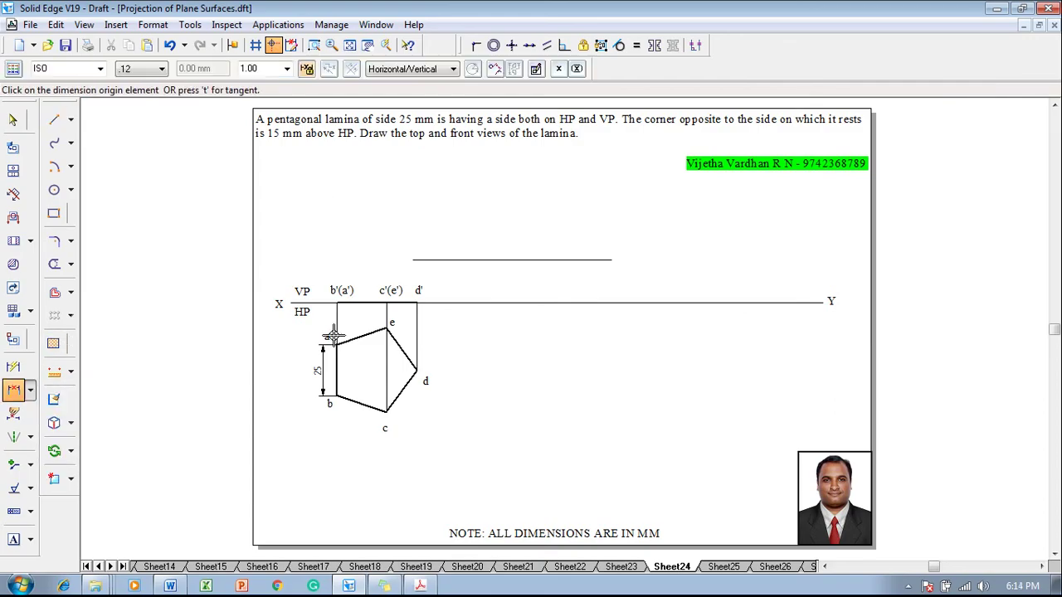
{"action": "left_click", "coordinate": [483, 260]}
{"action": "left_click", "coordinate": [467, 301]}
{"action": "left_click", "coordinate": [443, 282]}
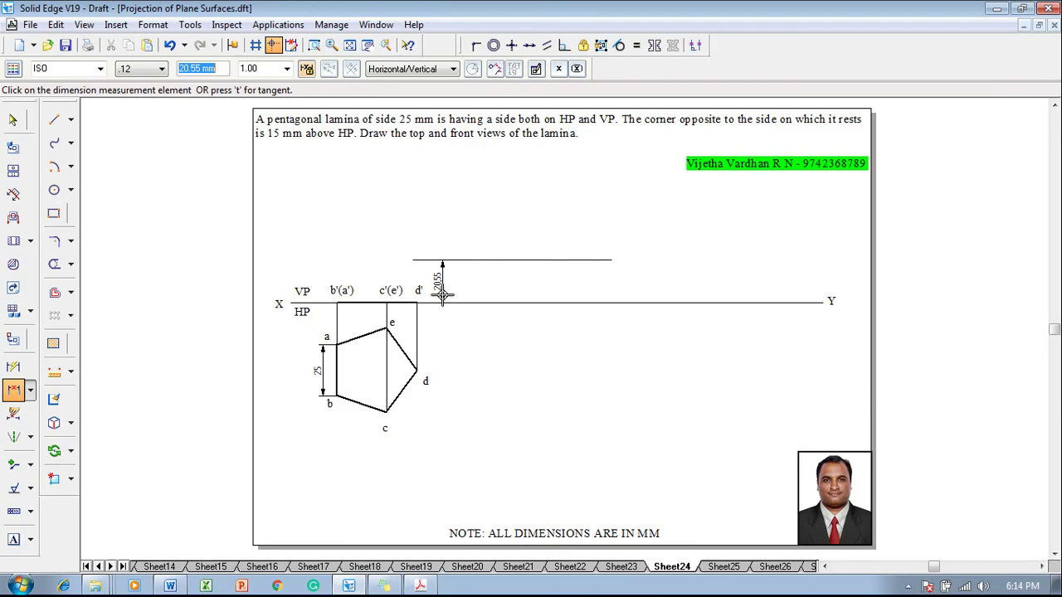
{"action": "type", "text": "15"}
{"action": "key", "text": "Return"}
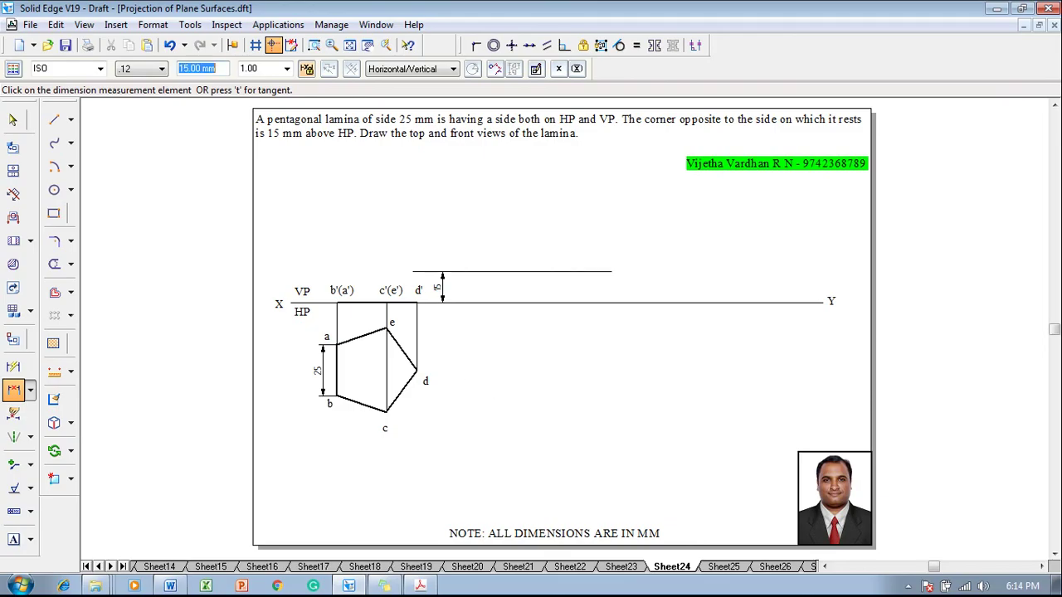
{"action": "key", "text": "Escape"}
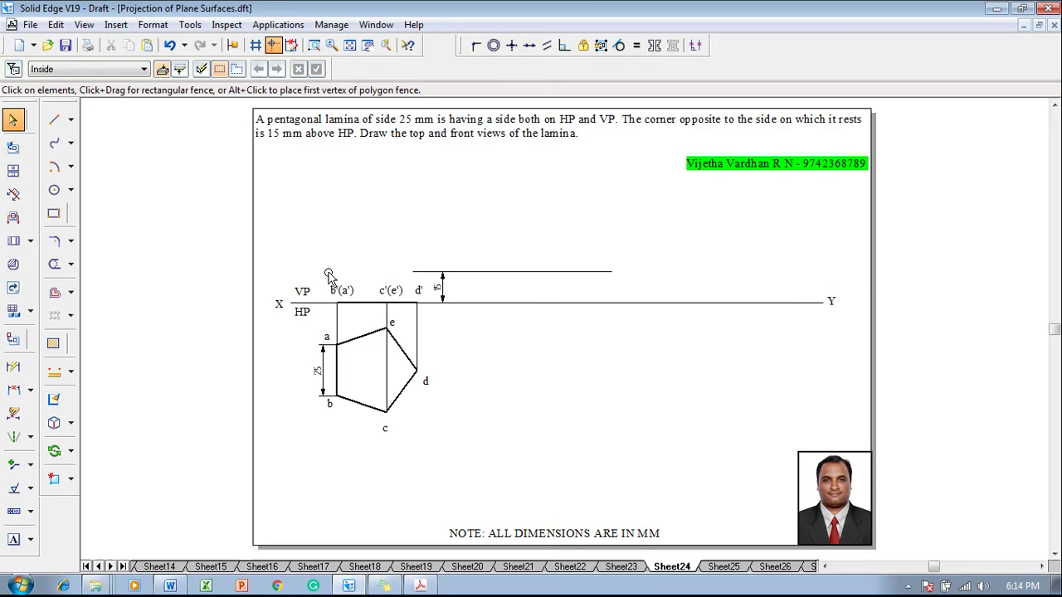
- Copy the front view with its b'(a'), c'(e'), d' labels to the right of d' along XY
{"action": "left_click_drag", "start_coordinate": [325, 272], "coordinate": [396, 308]}
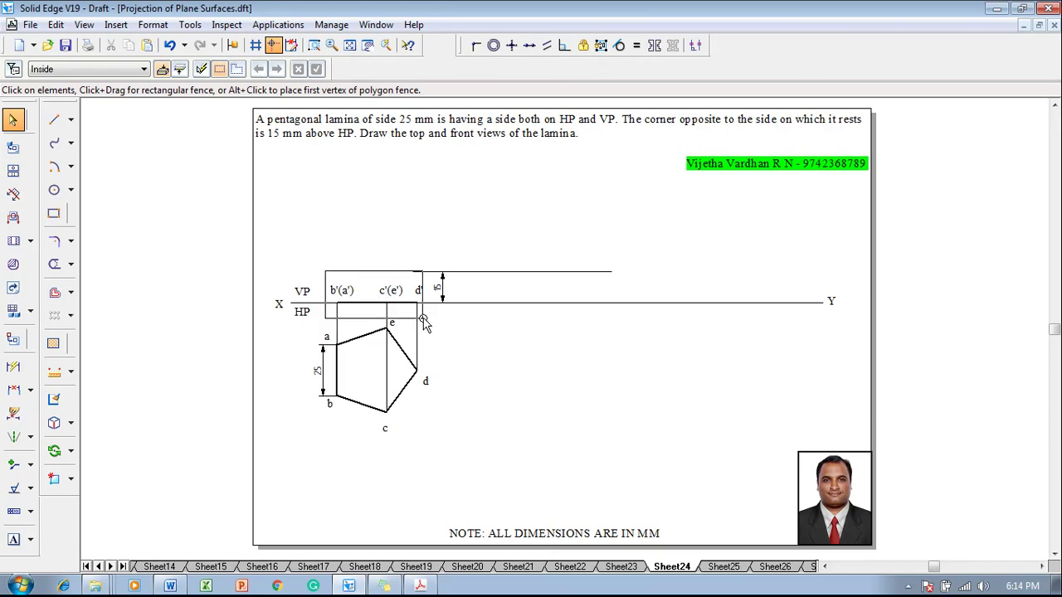
{"action": "left_click_drag", "start_coordinate": [424, 320], "coordinate": [425, 321]}
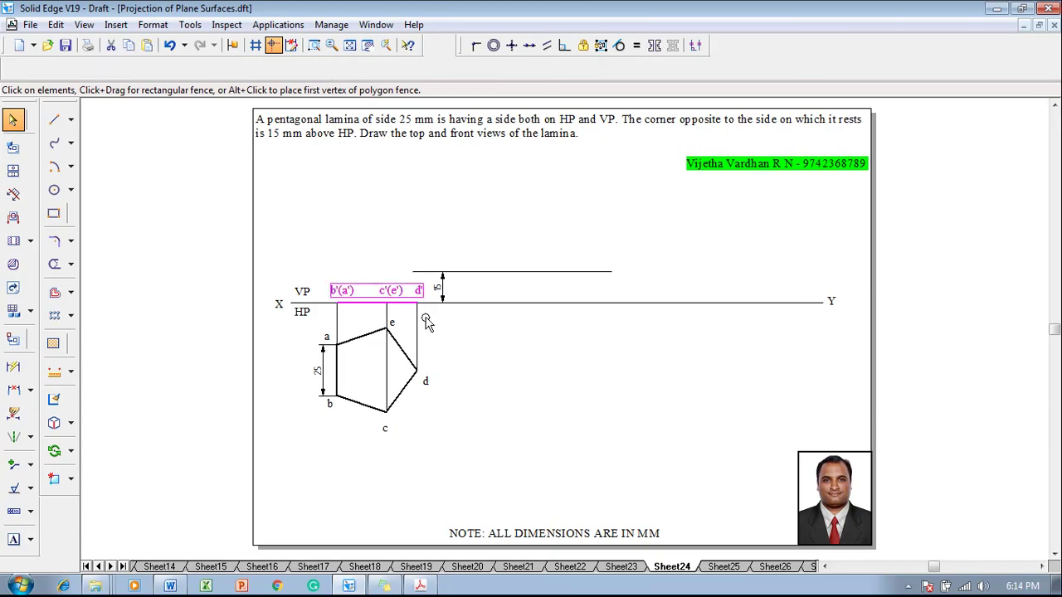
{"action": "left_click", "coordinate": [70, 451]}
{"action": "left_click", "coordinate": [94, 452]}
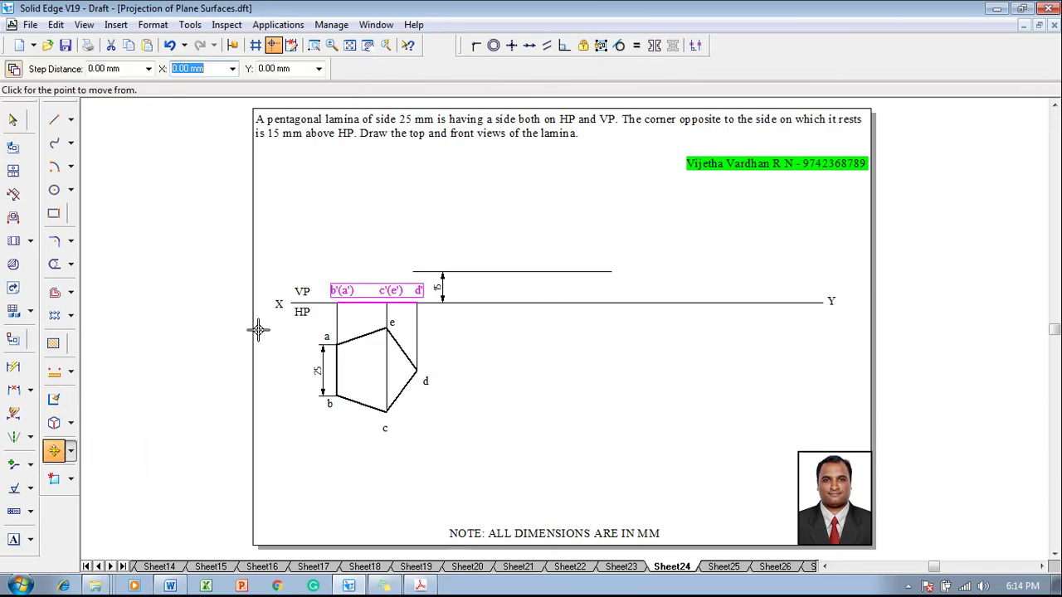
{"action": "left_click", "coordinate": [337, 302]}
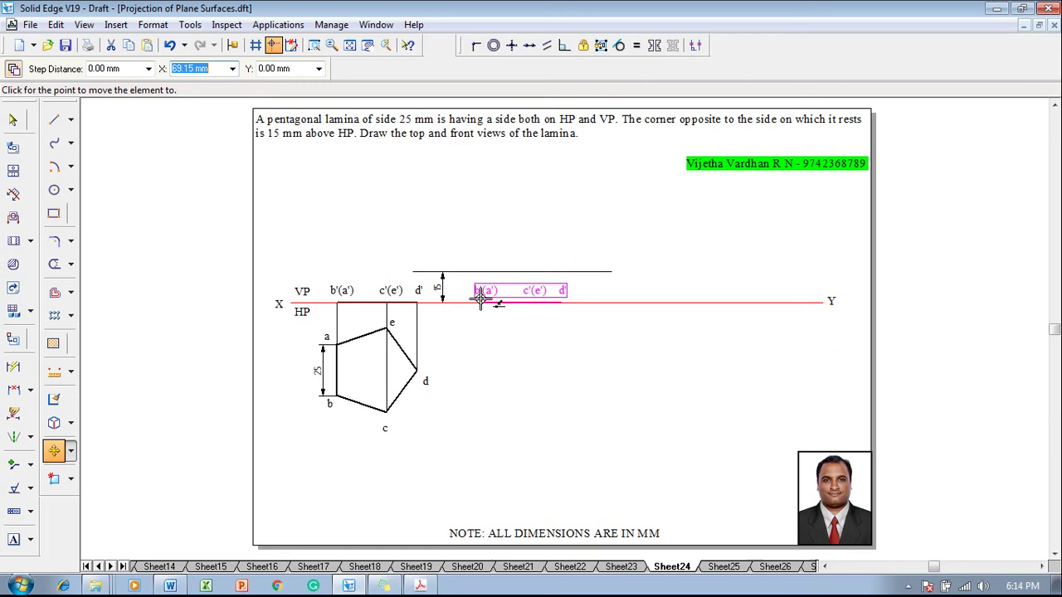
{"action": "left_click", "coordinate": [479, 298]}
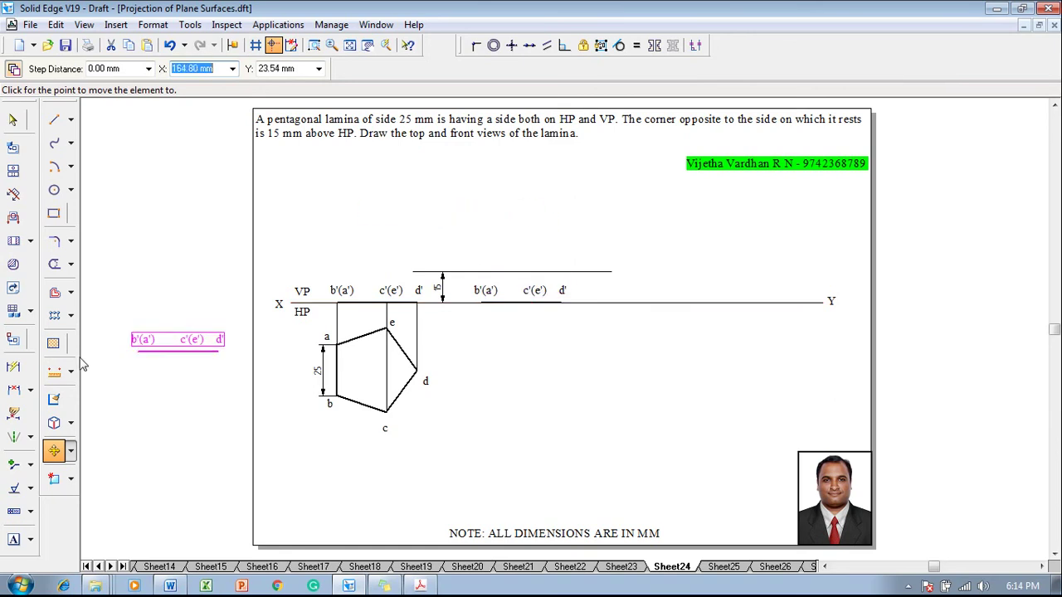
- Draw a centre-point arc centred on the copied b'(a'), from d' to the 15 mm line
{"action": "left_click", "coordinate": [54, 166]}
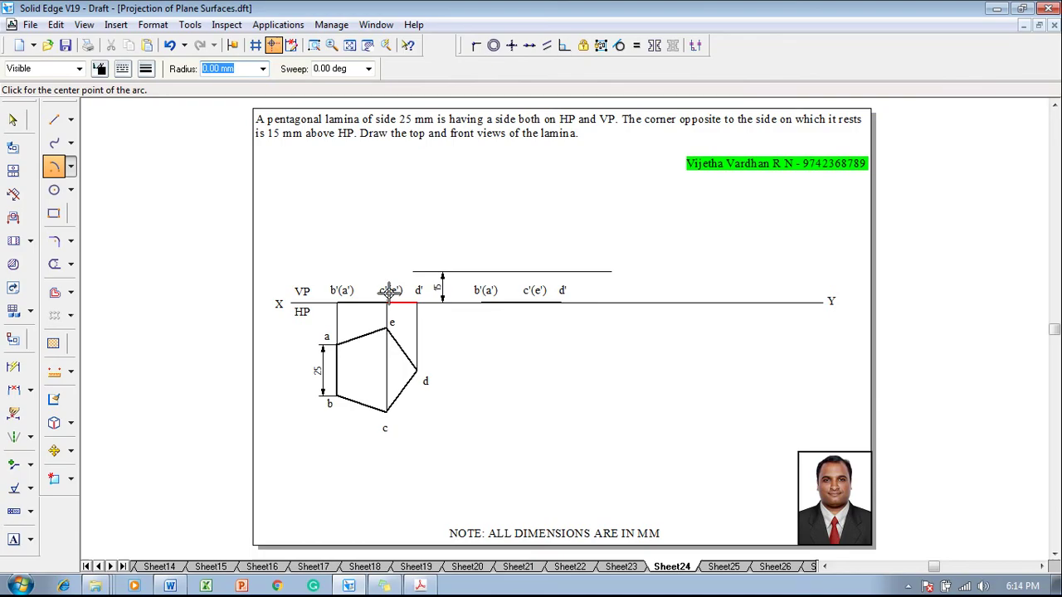
{"action": "left_click", "coordinate": [479, 301]}
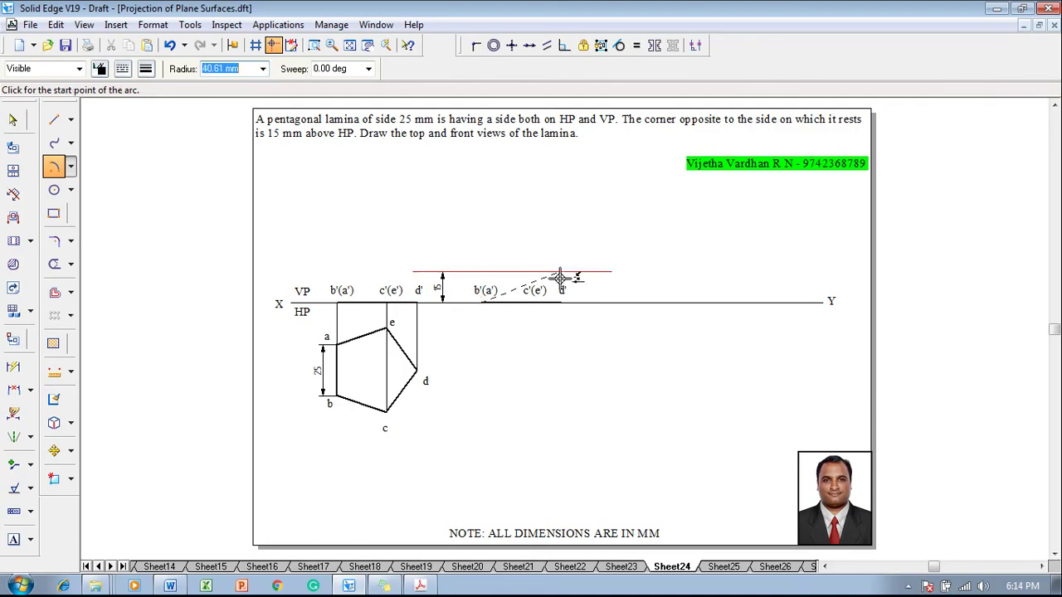
{"action": "left_click", "coordinate": [561, 300]}
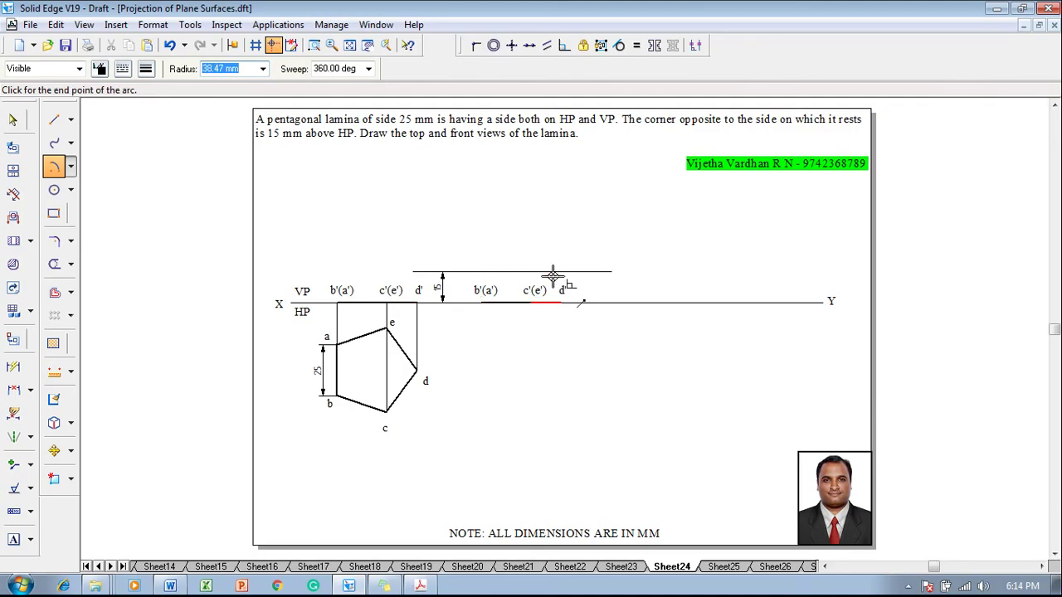
{"action": "left_click", "coordinate": [549, 270]}
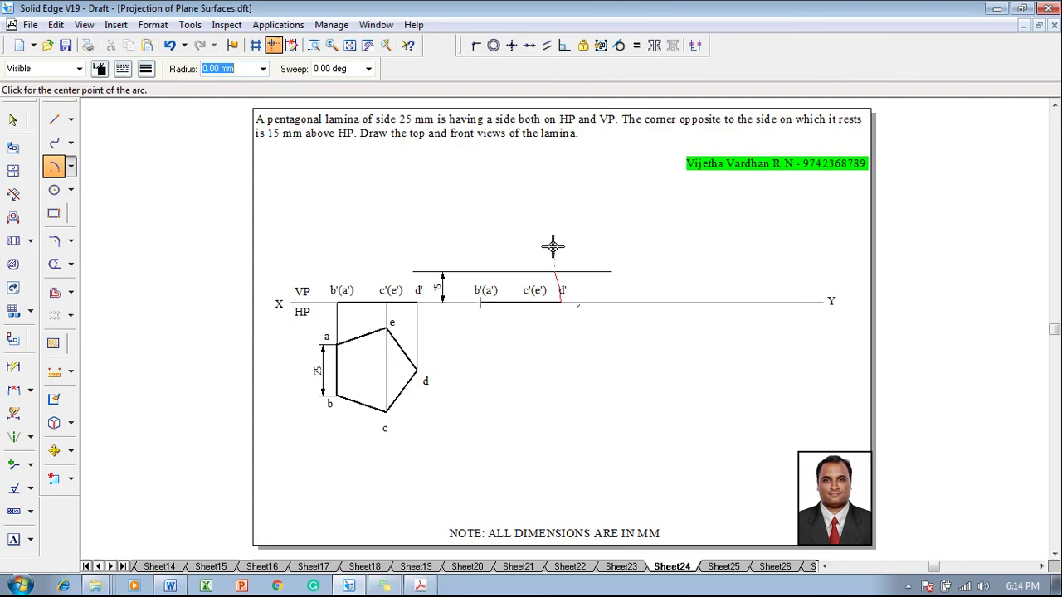
{"action": "key", "text": "Escape"}
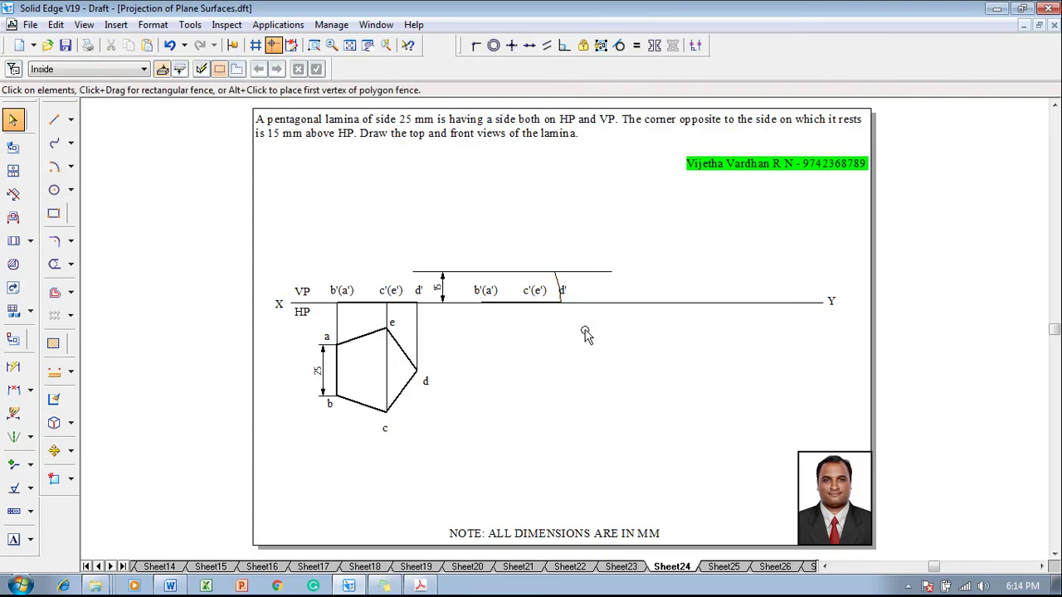
- Rotate the copied front view about b'(a'), lifting d' onto the 15 mm line
{"action": "left_click_drag", "start_coordinate": [585, 334], "coordinate": [466, 277]}
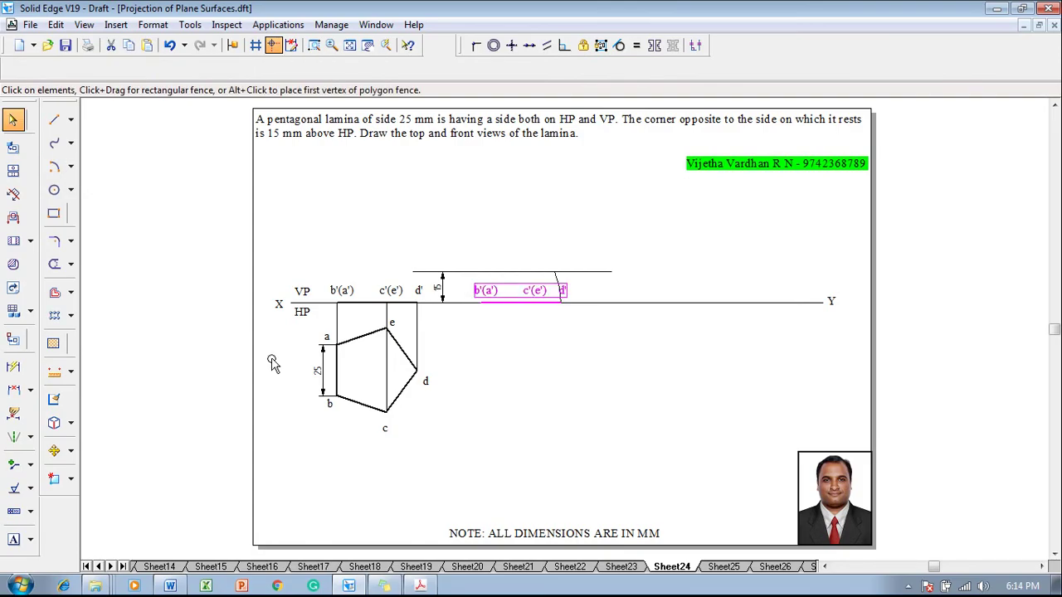
{"action": "left_click", "coordinate": [70, 450]}
{"action": "left_click", "coordinate": [108, 468]}
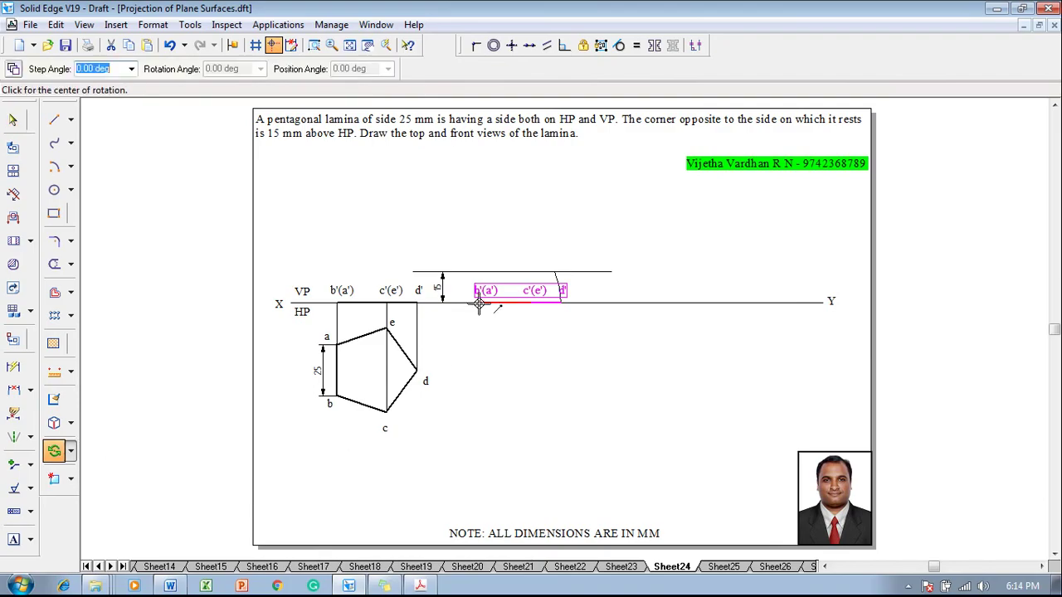
{"action": "left_click", "coordinate": [480, 303]}
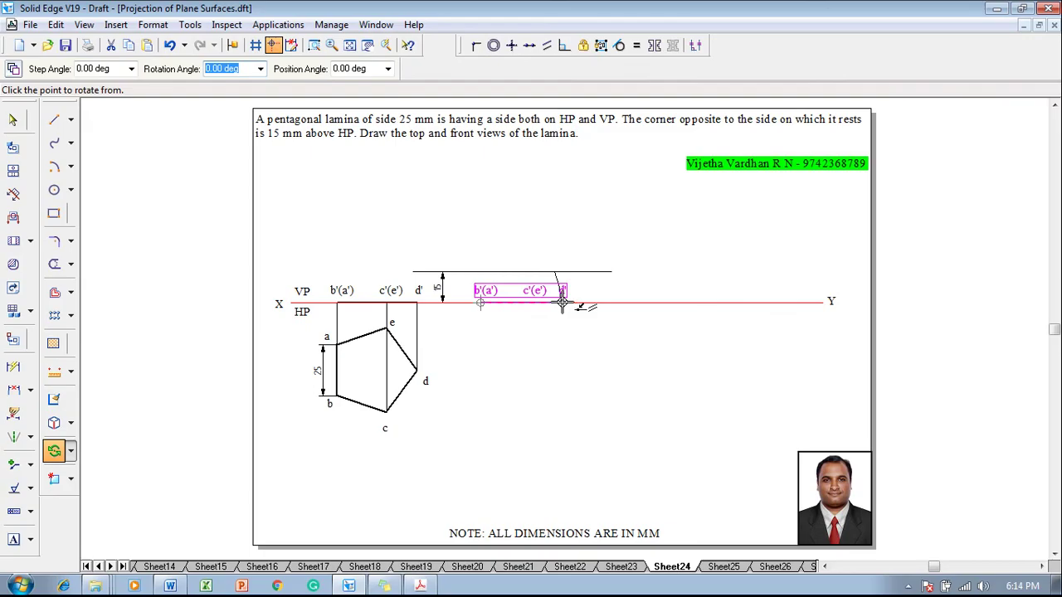
{"action": "left_click", "coordinate": [561, 301]}
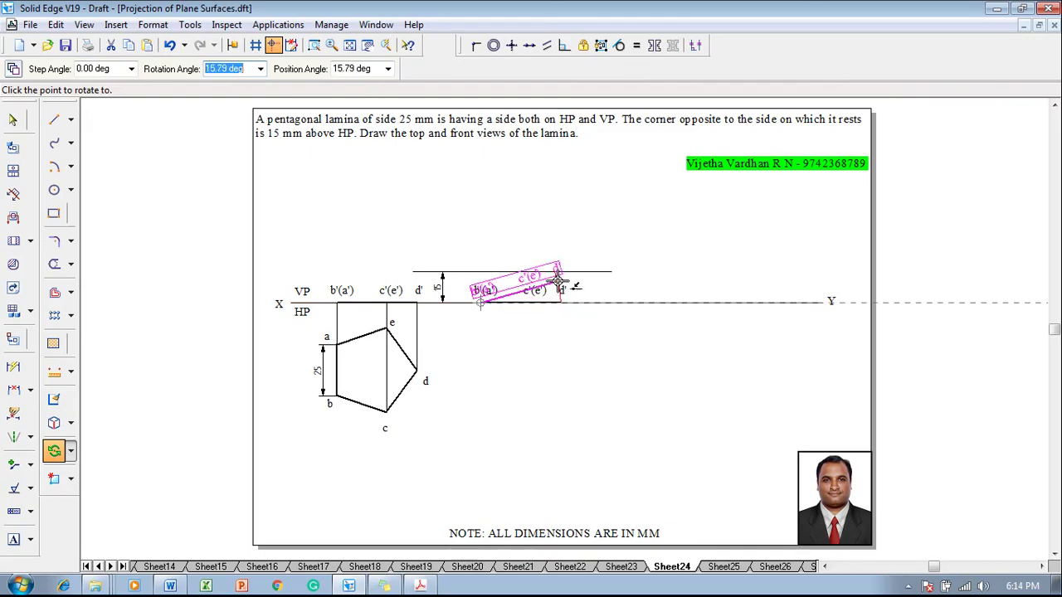
{"action": "left_click", "coordinate": [554, 272]}
{"action": "key", "text": "Escape"}
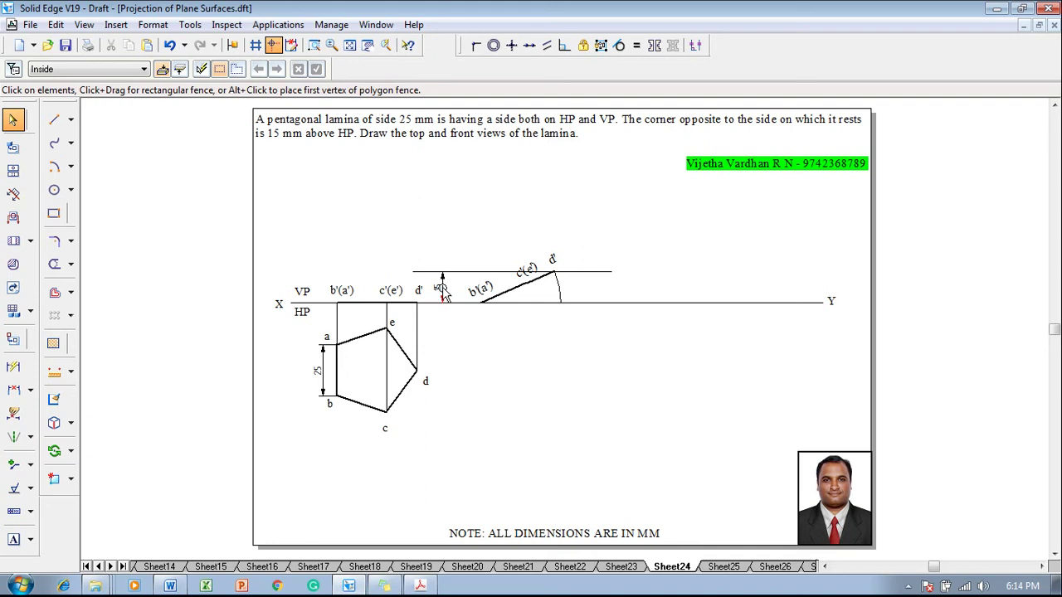
- Dimension the 22.95° angle between the tilted front-view line and XY
{"action": "left_click", "coordinate": [30, 390]}
{"action": "left_click", "coordinate": [91, 407]}
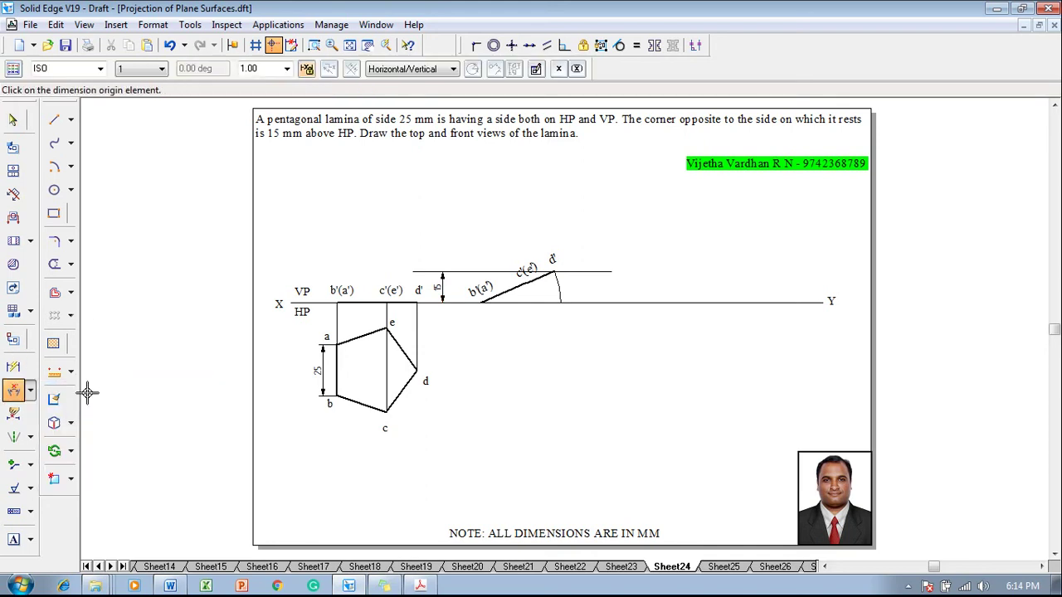
{"action": "left_click", "coordinate": [504, 292]}
{"action": "left_click", "coordinate": [510, 301]}
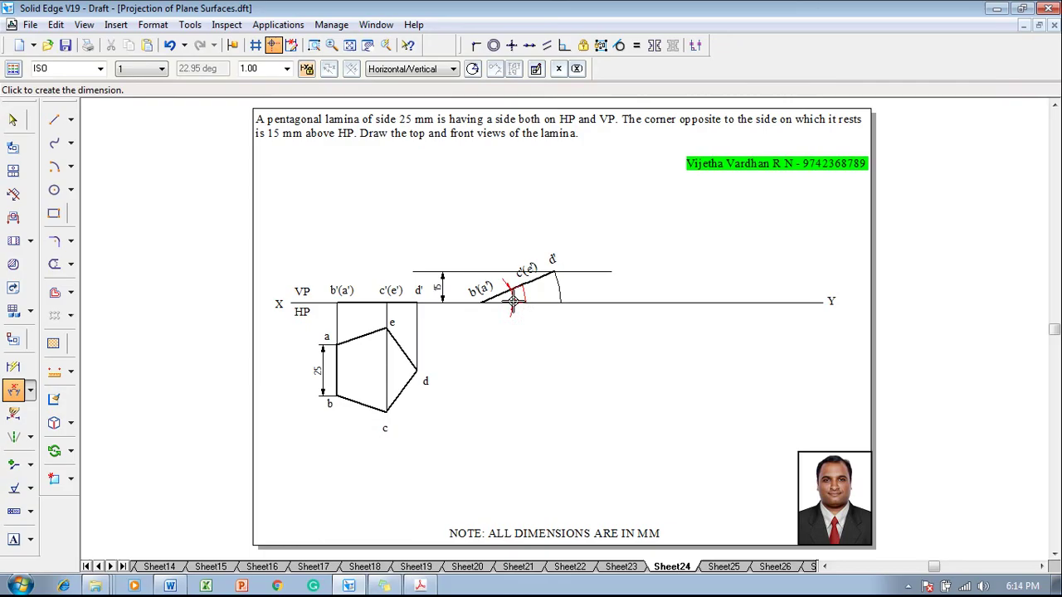
{"action": "left_click", "coordinate": [518, 303]}
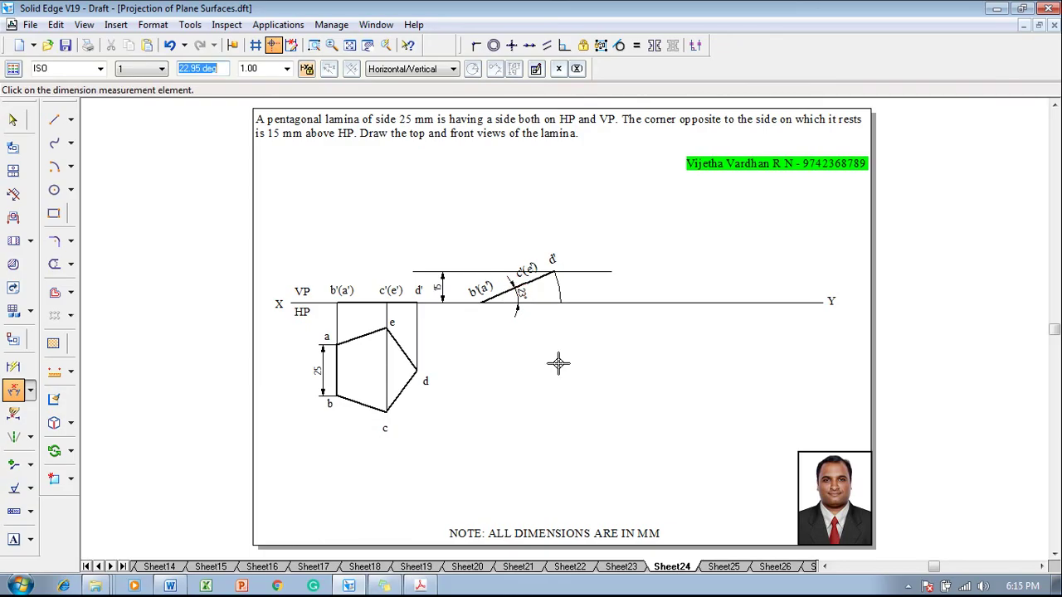
{"action": "key", "text": "Escape"}
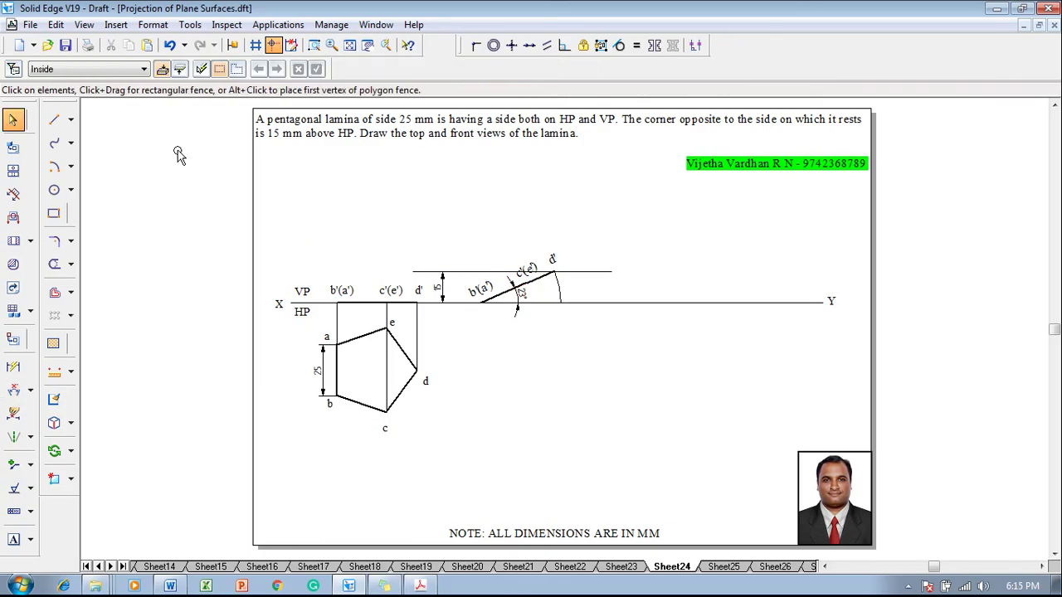
- Draw a 0.13 mm projector from d' down and across to top-view corner d
{"action": "left_click", "coordinate": [54, 119]}
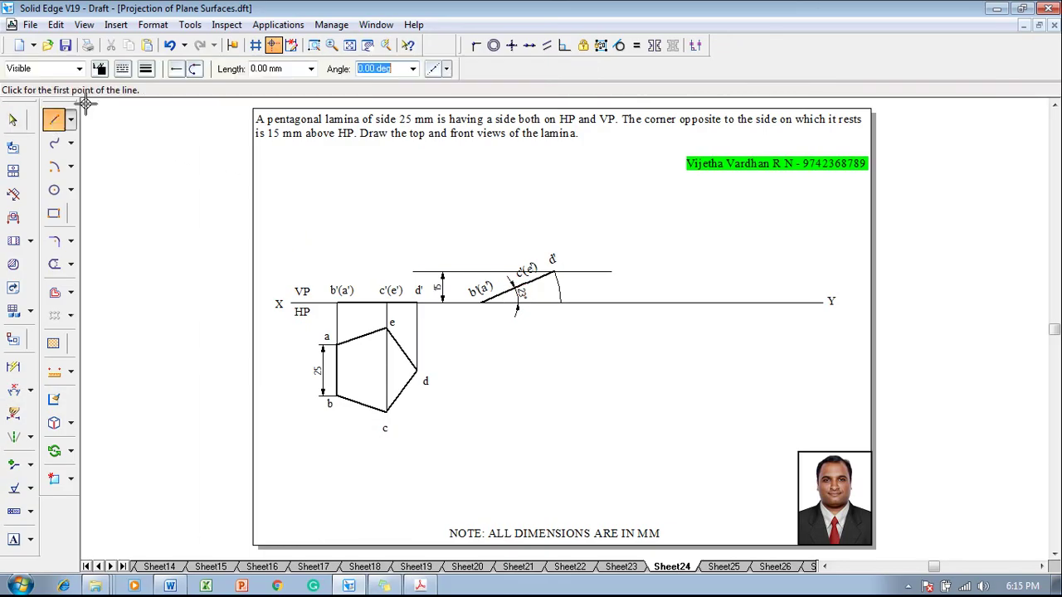
{"action": "left_click", "coordinate": [145, 70]}
{"action": "left_click", "coordinate": [155, 88]}
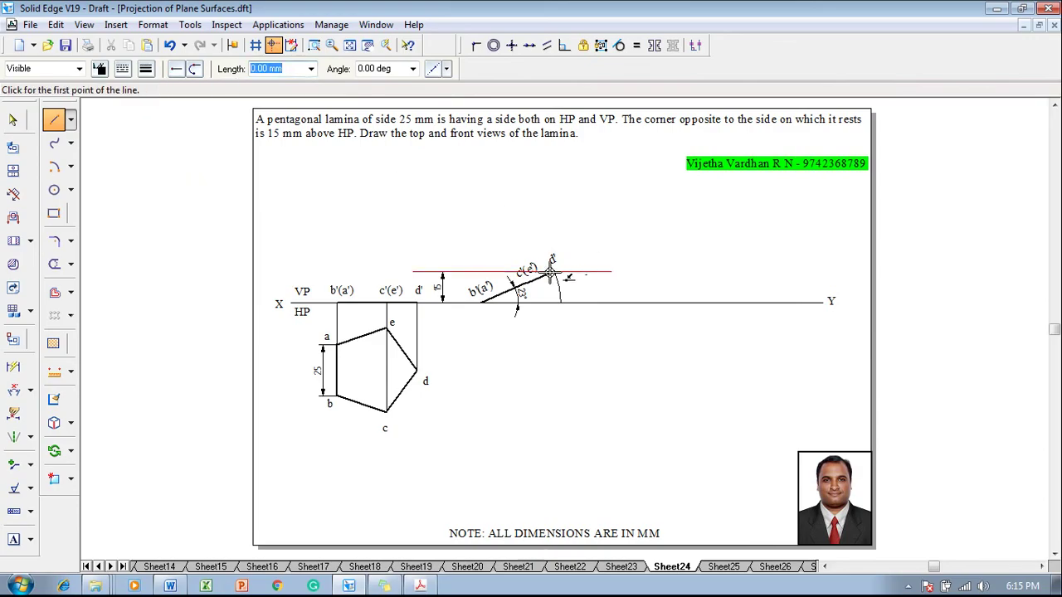
{"action": "left_click", "coordinate": [554, 272]}
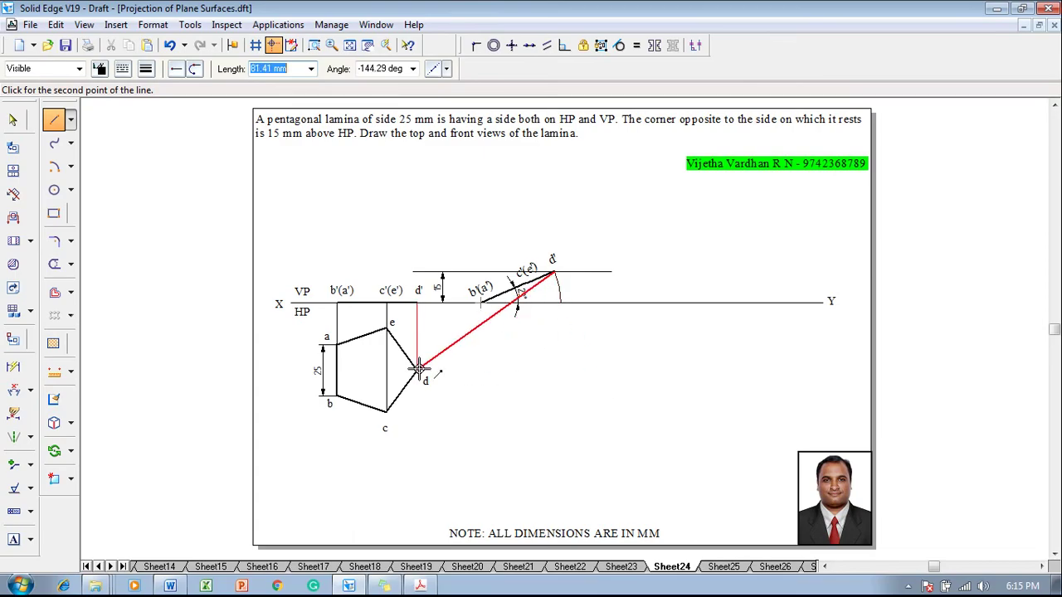
{"action": "left_click", "coordinate": [554, 369]}
{"action": "left_click", "coordinate": [416, 369]}
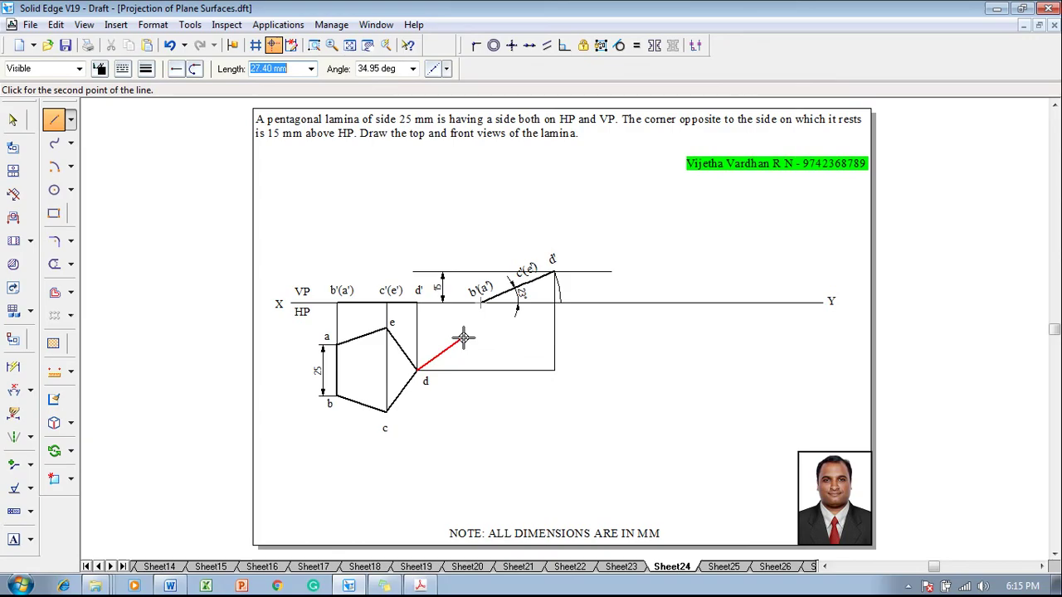
{"action": "key", "text": "Escape"}
- Draw projectors linking c'(e') to top-view corners c and e
{"action": "left_click", "coordinate": [521, 287]}
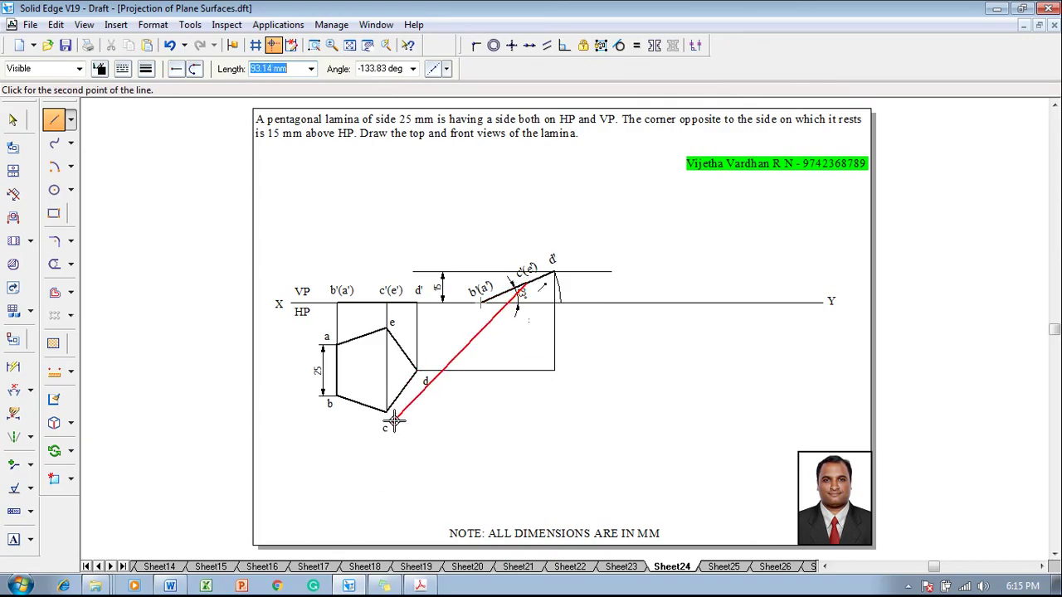
{"action": "left_click", "coordinate": [526, 412]}
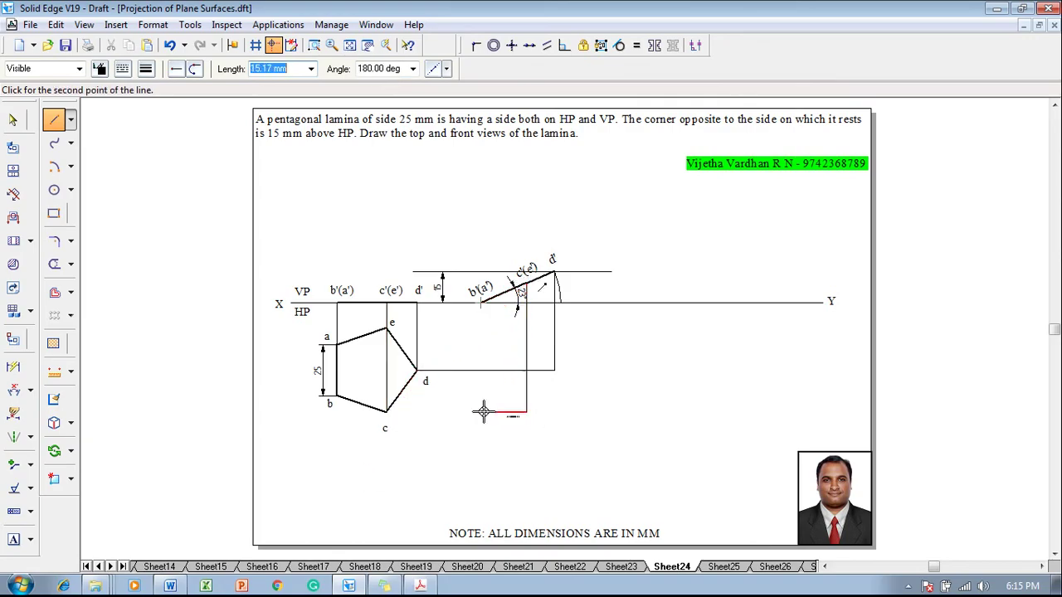
{"action": "left_click", "coordinate": [387, 411]}
{"action": "right_click", "coordinate": [395, 386]}
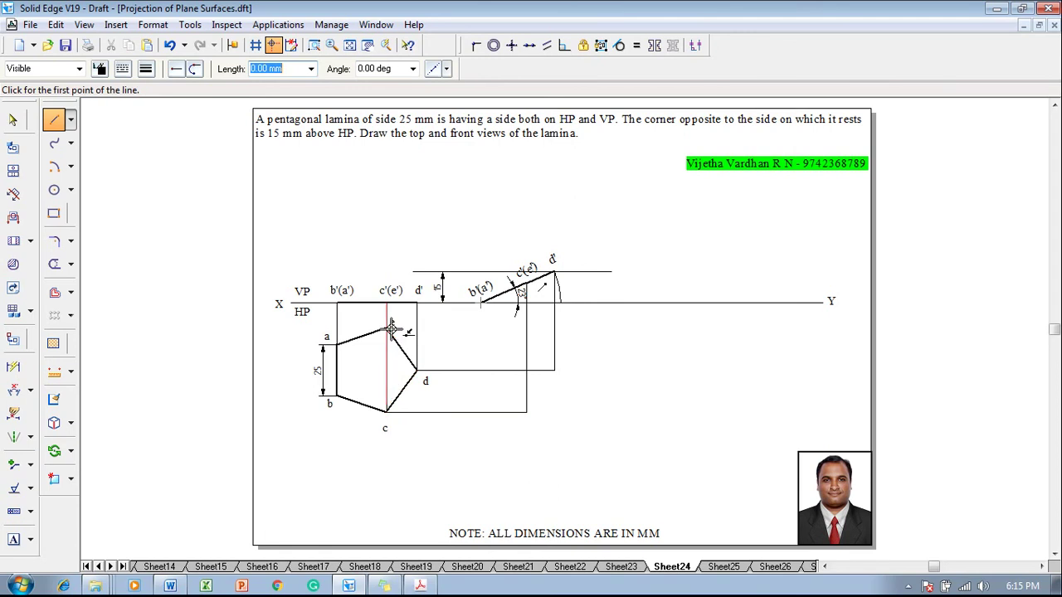
{"action": "left_click", "coordinate": [387, 329]}
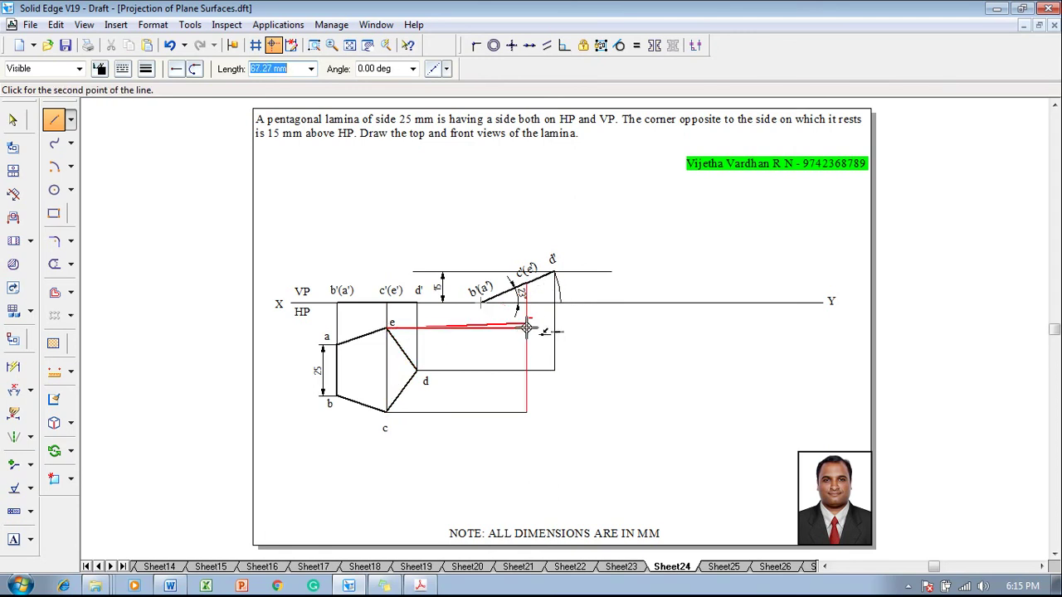
{"action": "left_click", "coordinate": [526, 329]}
{"action": "right_click", "coordinate": [540, 328]}
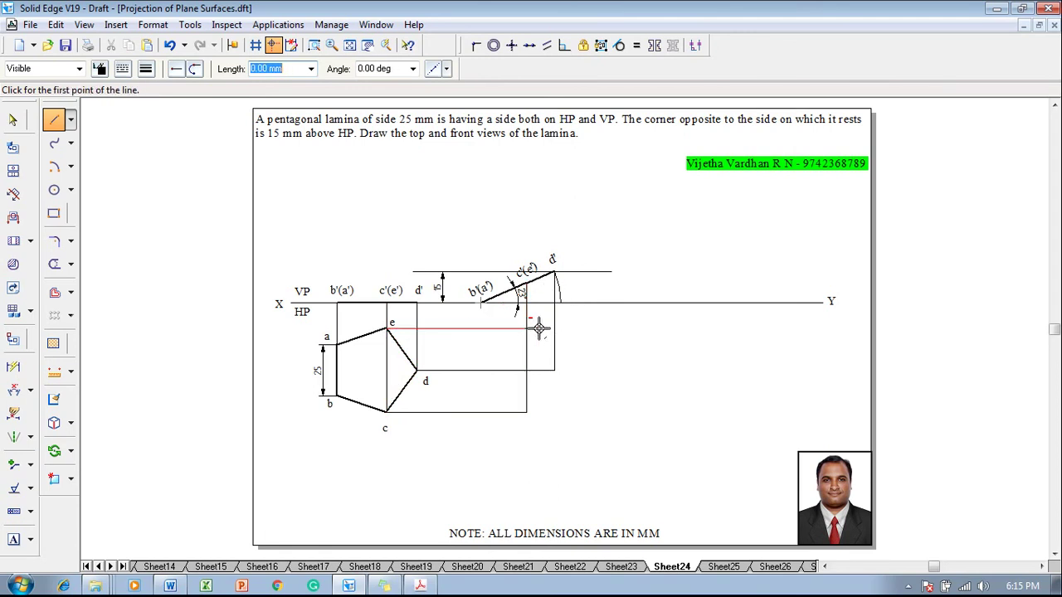
- Drop a projector from b'(a') to b's level and start a horizontal from corner a
{"action": "left_click", "coordinate": [482, 304]}
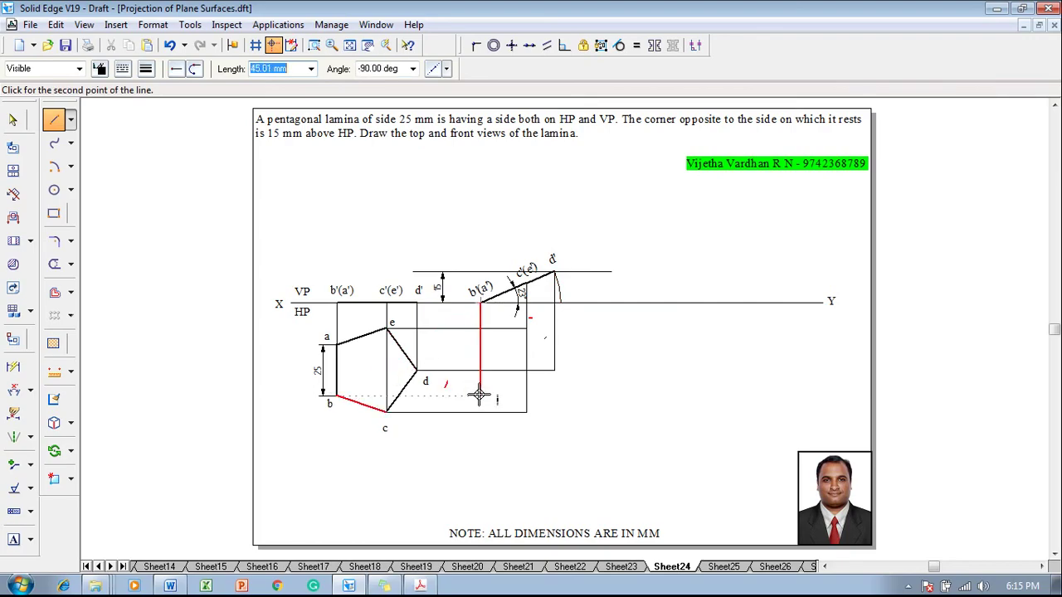
{"action": "left_click", "coordinate": [480, 396]}
{"action": "right_click", "coordinate": [344, 379]}
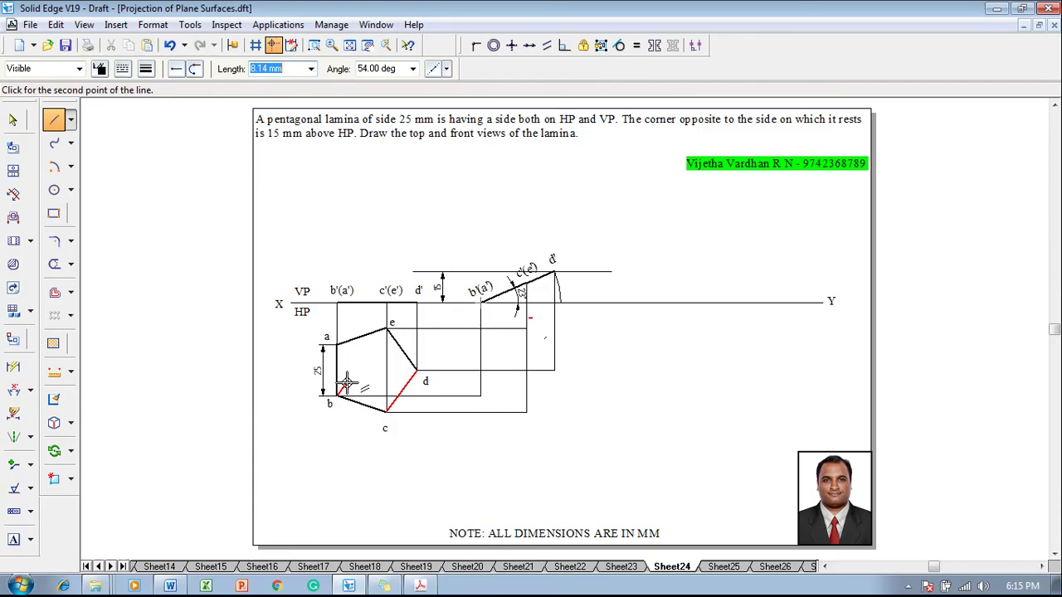
{"action": "left_click", "coordinate": [335, 343]}
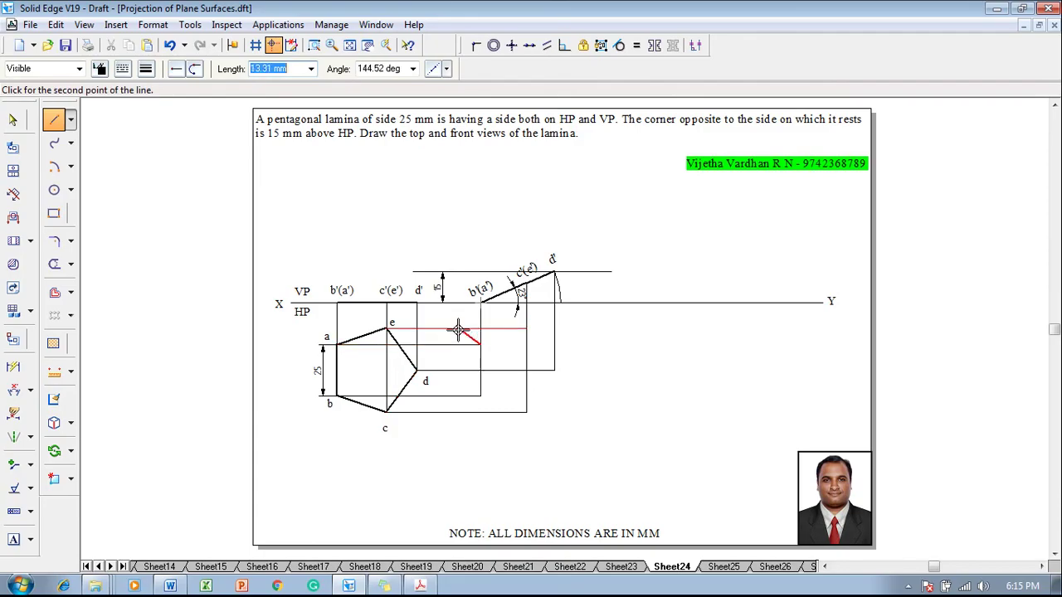
{"action": "left_click", "coordinate": [13, 540]}
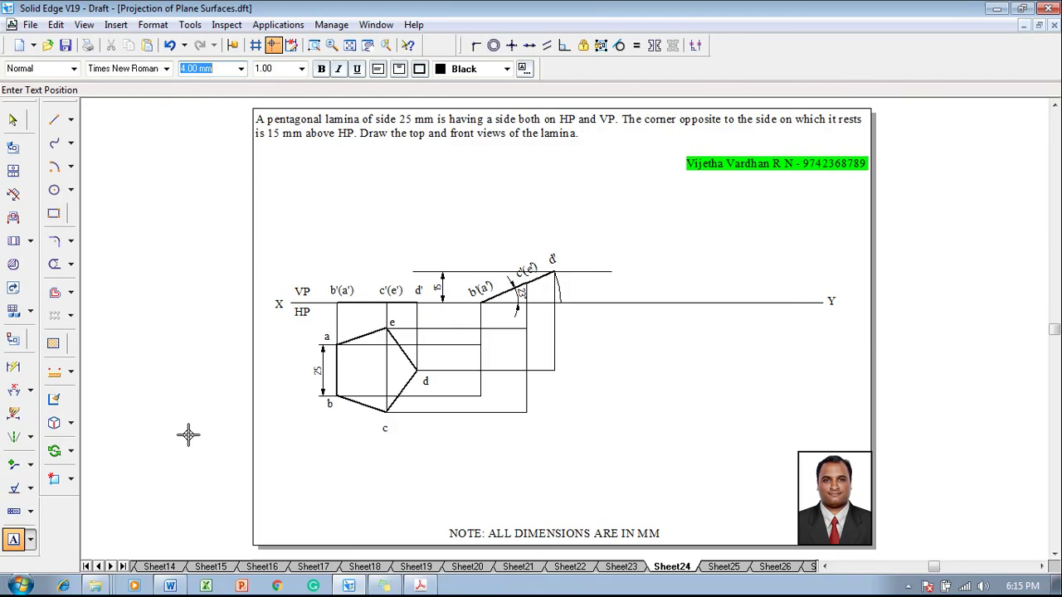
- Place corner labels at the new top-view intersections, including 'c' at the lower one
{"action": "left_click", "coordinate": [472, 332]}
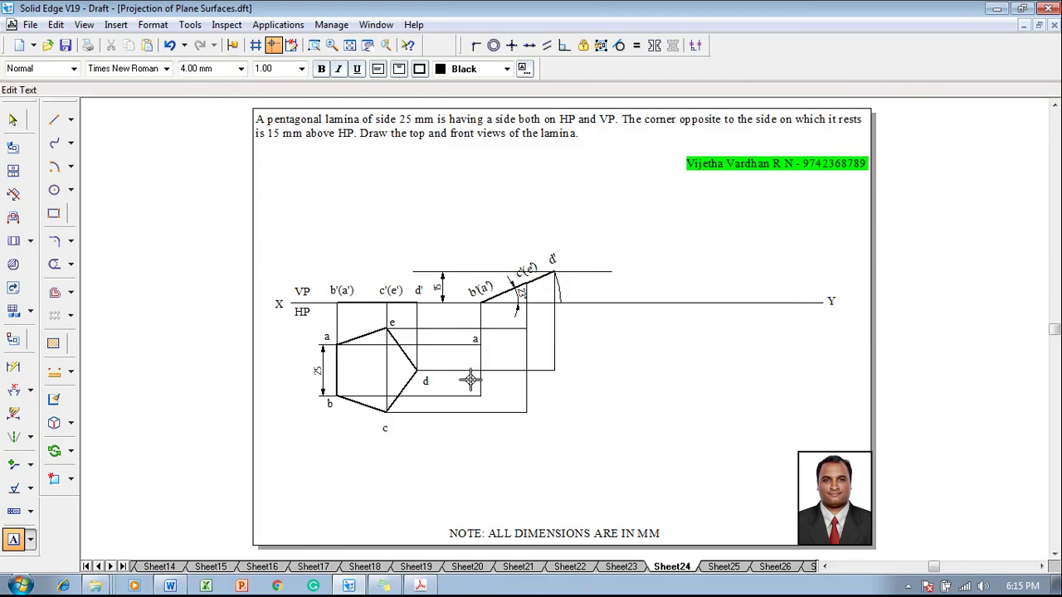
{"action": "left_click", "coordinate": [520, 412]}
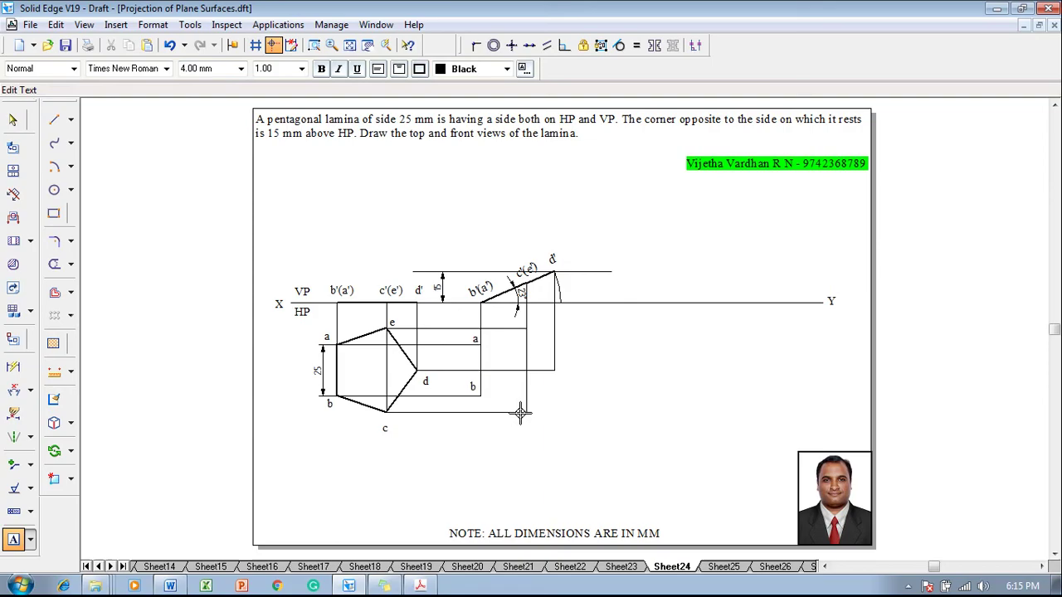
{"action": "type", "text": "c"}
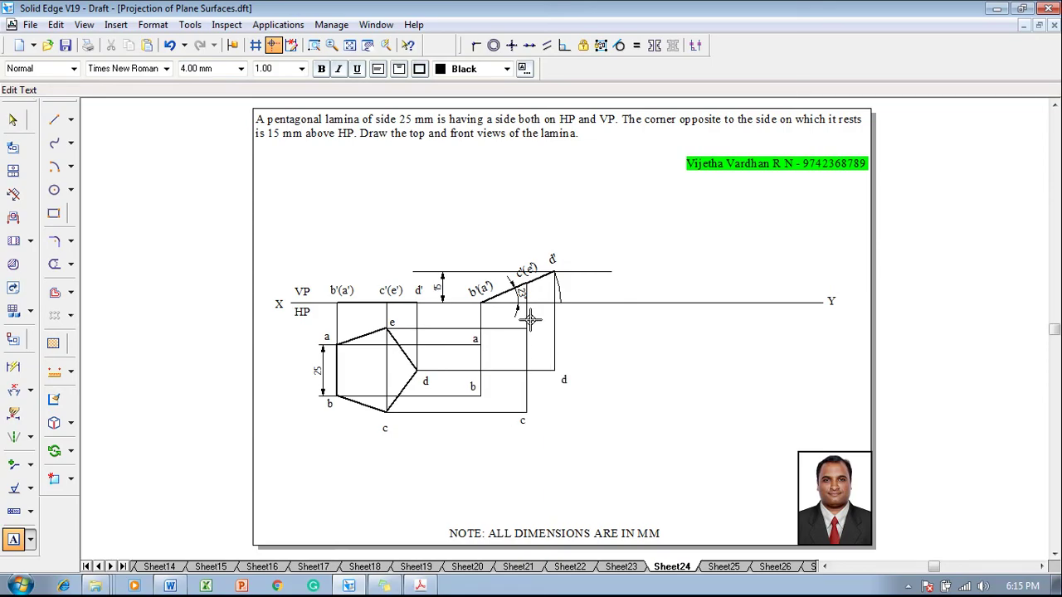
{"action": "key", "text": "Escape"}
- Outline the new top-view pentagon a–b–c–d–e–a with thick lines
{"action": "left_click", "coordinate": [54, 120]}
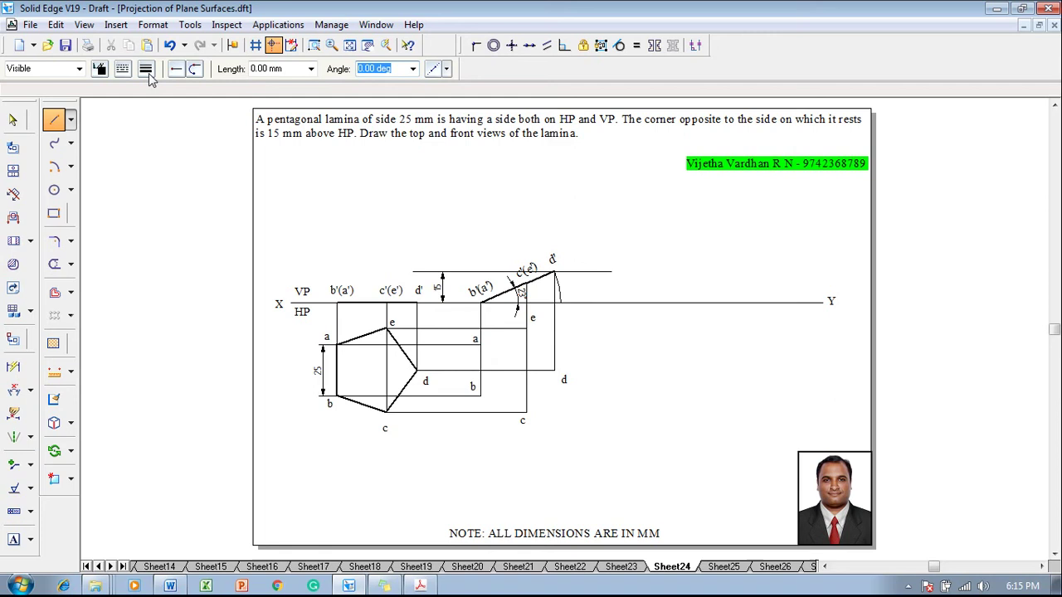
{"action": "left_click", "coordinate": [146, 68]}
{"action": "left_click", "coordinate": [166, 128]}
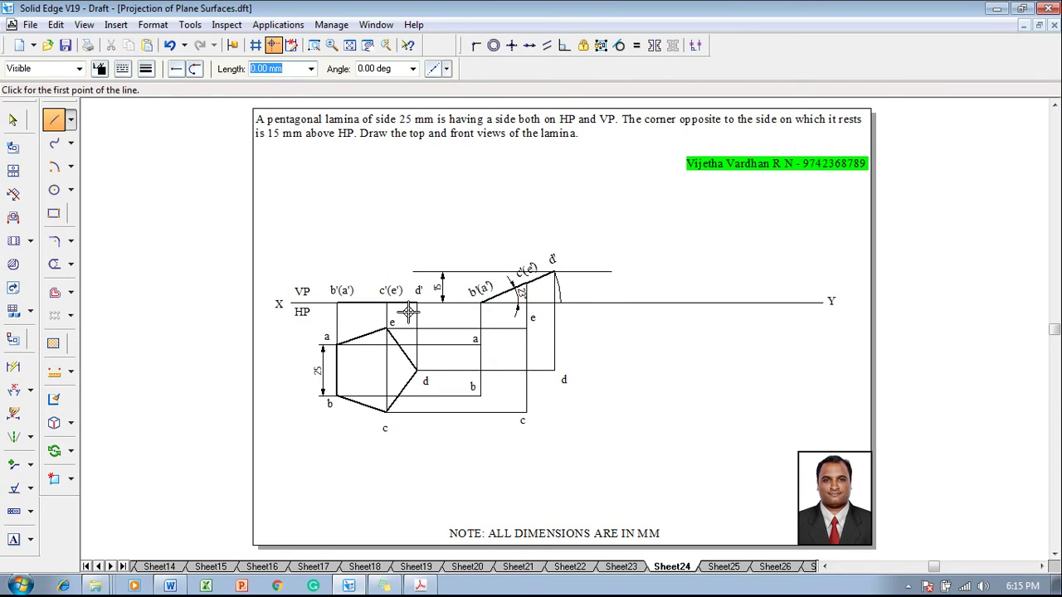
{"action": "left_click", "coordinate": [479, 344]}
{"action": "left_click", "coordinate": [480, 398]}
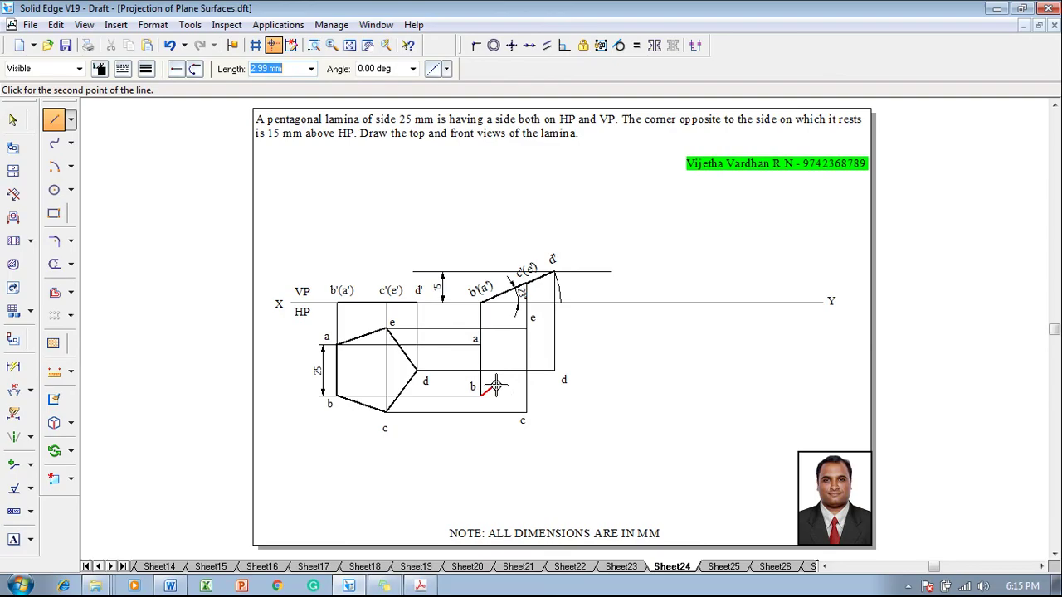
{"action": "left_click", "coordinate": [525, 412]}
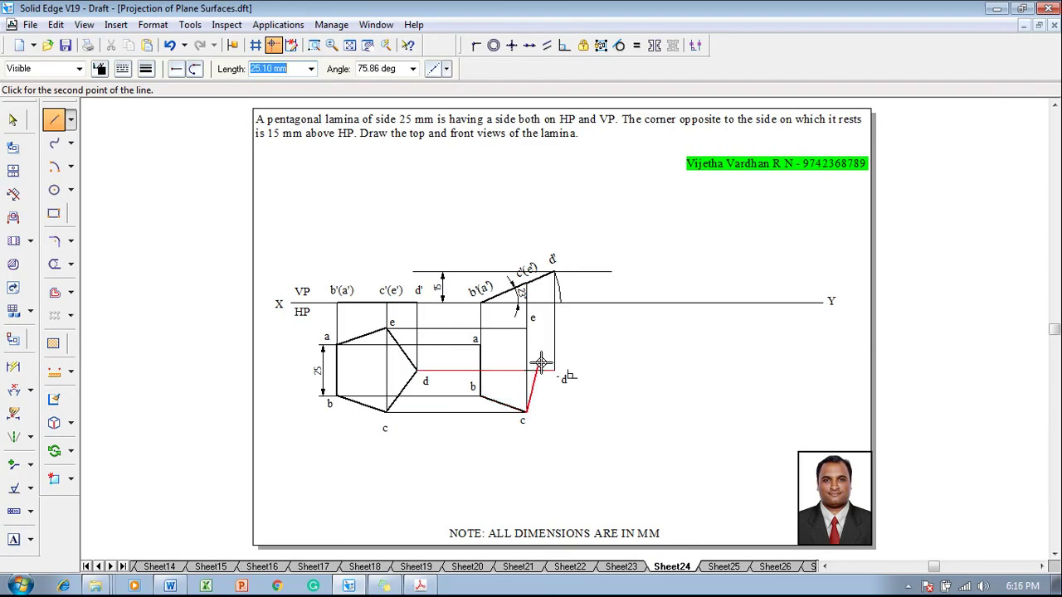
{"action": "left_click", "coordinate": [554, 370]}
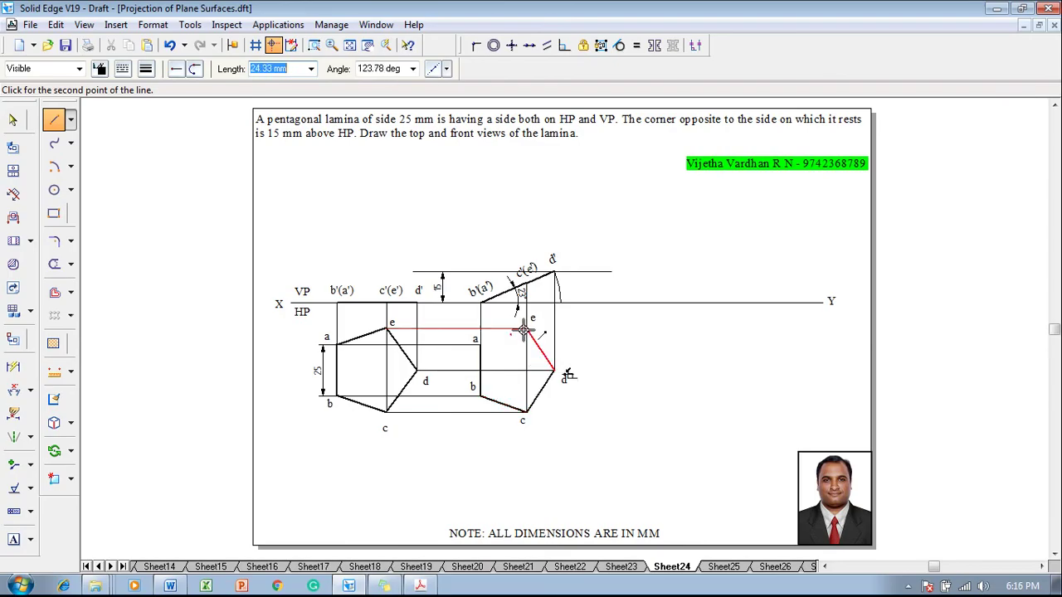
{"action": "left_click", "coordinate": [526, 330]}
{"action": "left_click", "coordinate": [480, 342]}
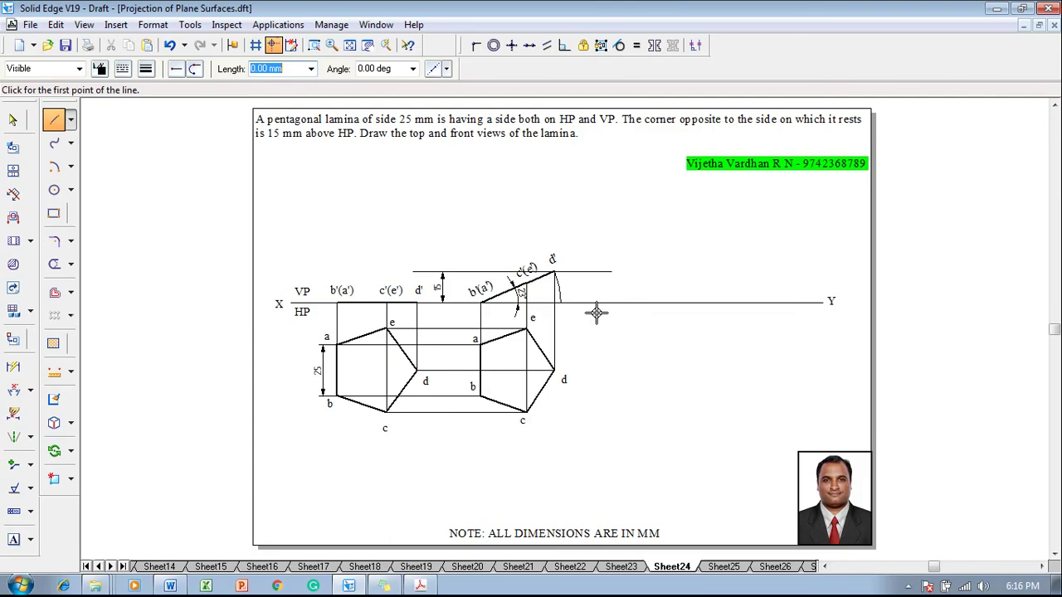
{"action": "key", "text": "Escape"}
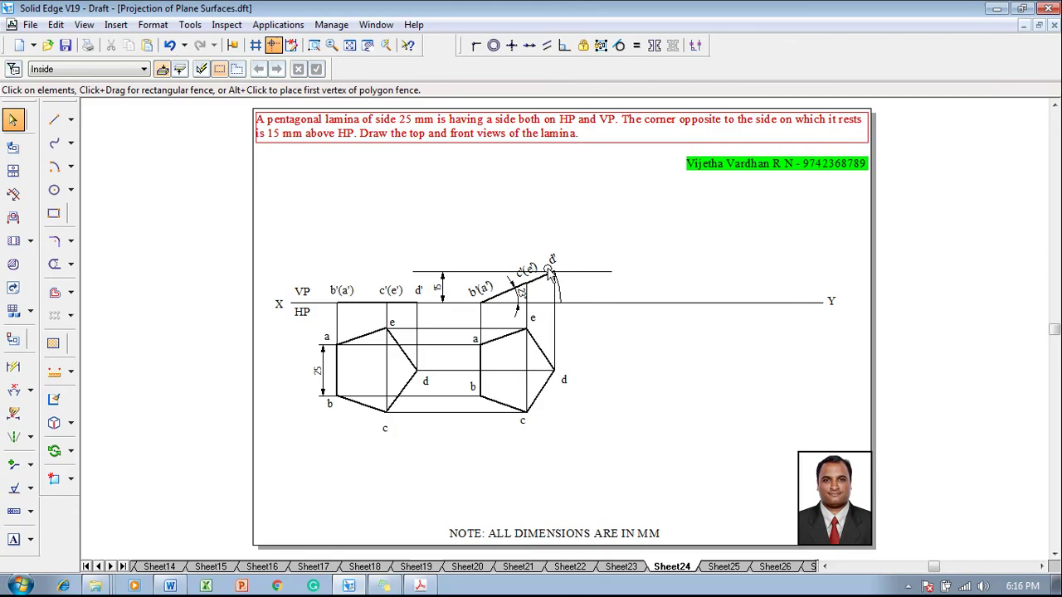
- Select the final top-view pentagon with its labels and move it from vertex a
{"action": "left_click_drag", "start_coordinate": [585, 448], "coordinate": [448, 303]}
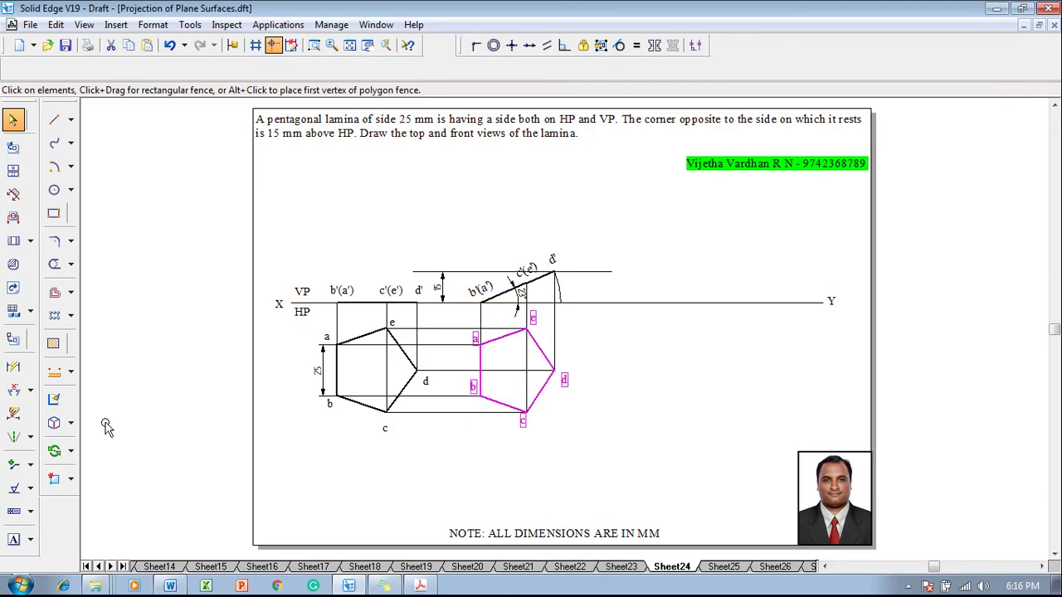
{"action": "left_click", "coordinate": [70, 450]}
{"action": "left_click", "coordinate": [101, 451]}
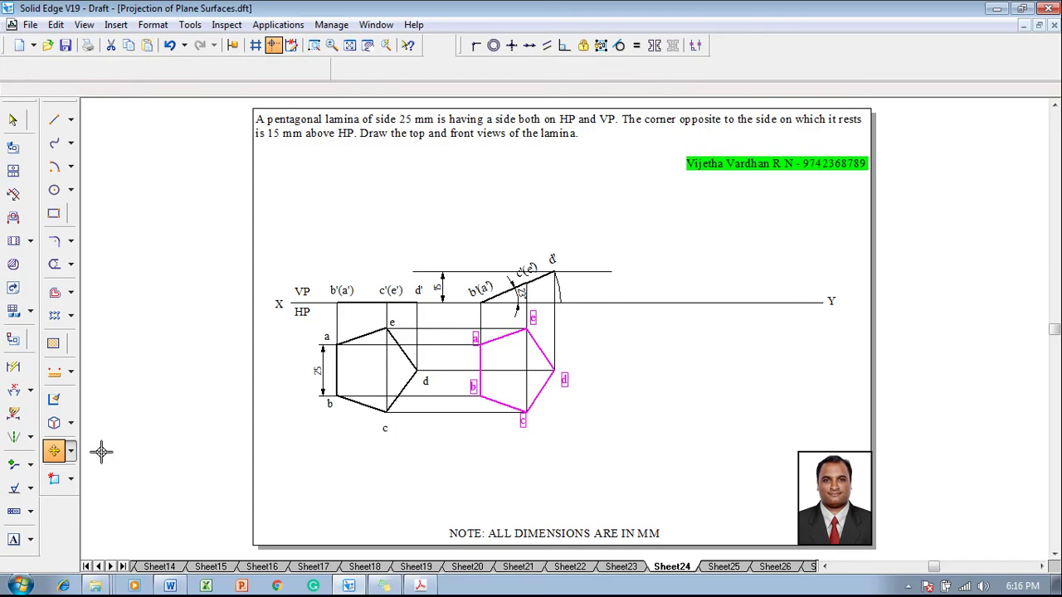
{"action": "left_click", "coordinate": [481, 342]}
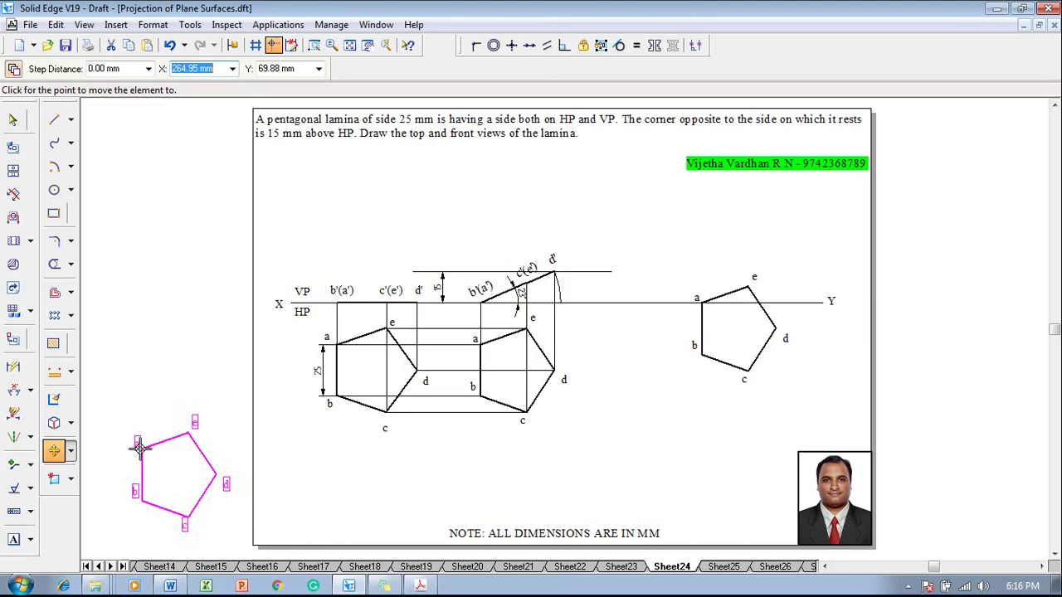
- Rotate the pentagon 90° about vertex a, using vertex b as the start point
{"action": "left_click", "coordinate": [72, 451]}
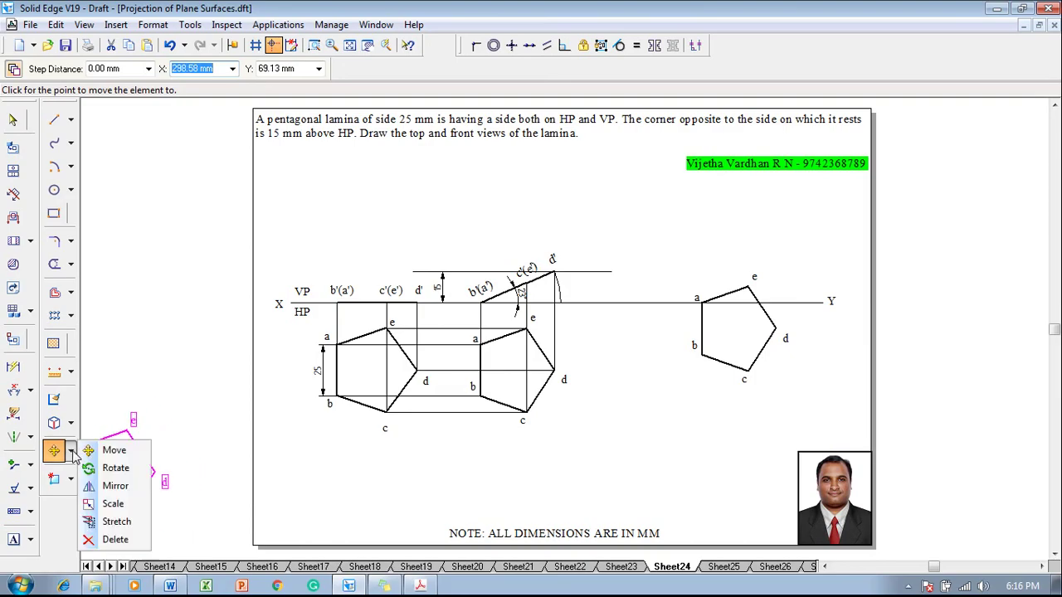
{"action": "left_click", "coordinate": [98, 470]}
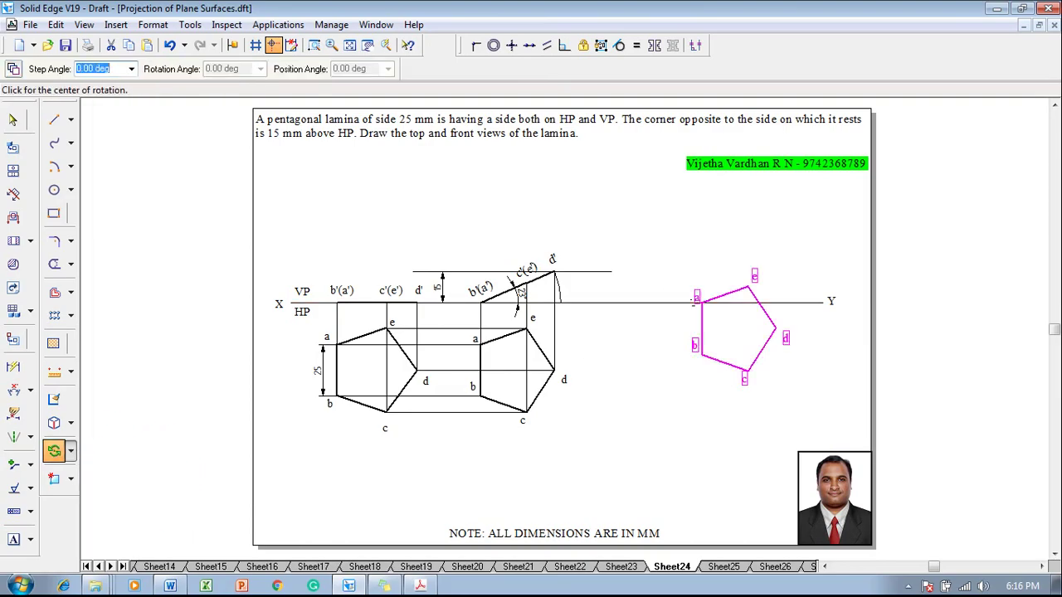
{"action": "left_click", "coordinate": [701, 302]}
{"action": "left_click", "coordinate": [700, 340]}
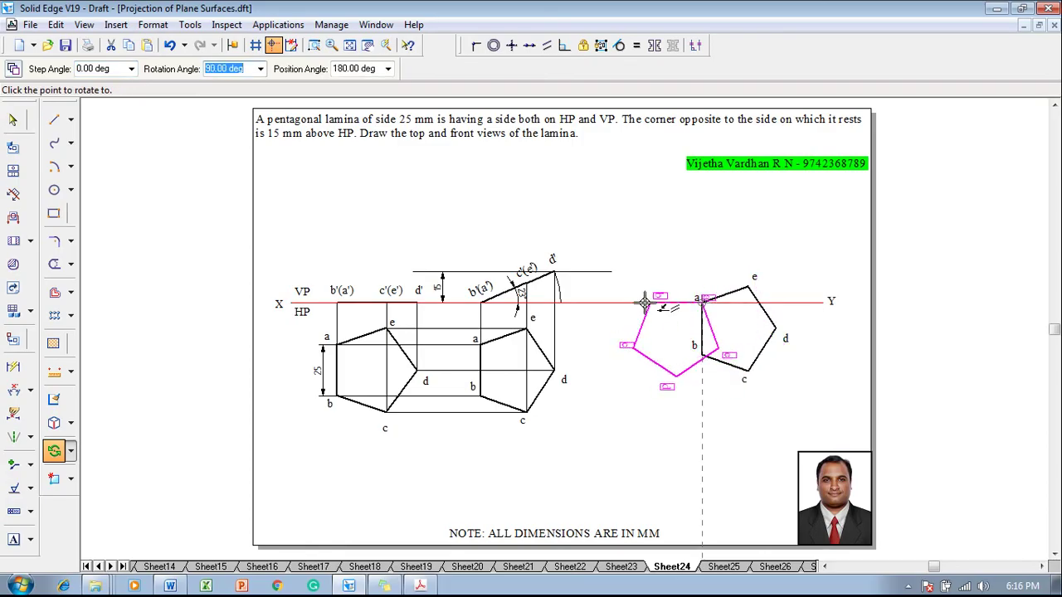
{"action": "left_click", "coordinate": [645, 303]}
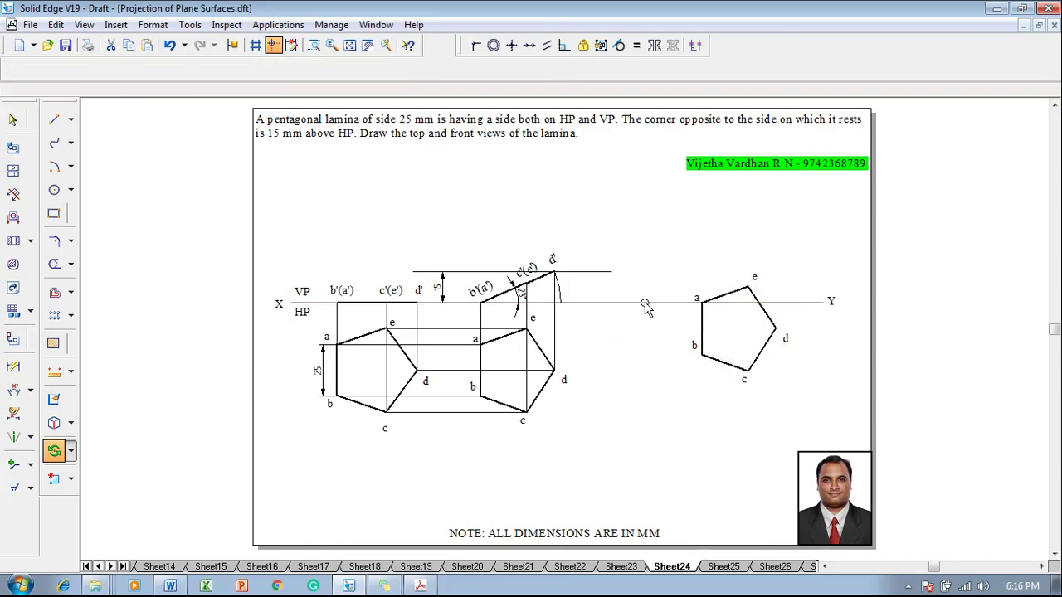
{"action": "left_click", "coordinate": [712, 248]}
{"action": "left_click", "coordinate": [713, 293]}
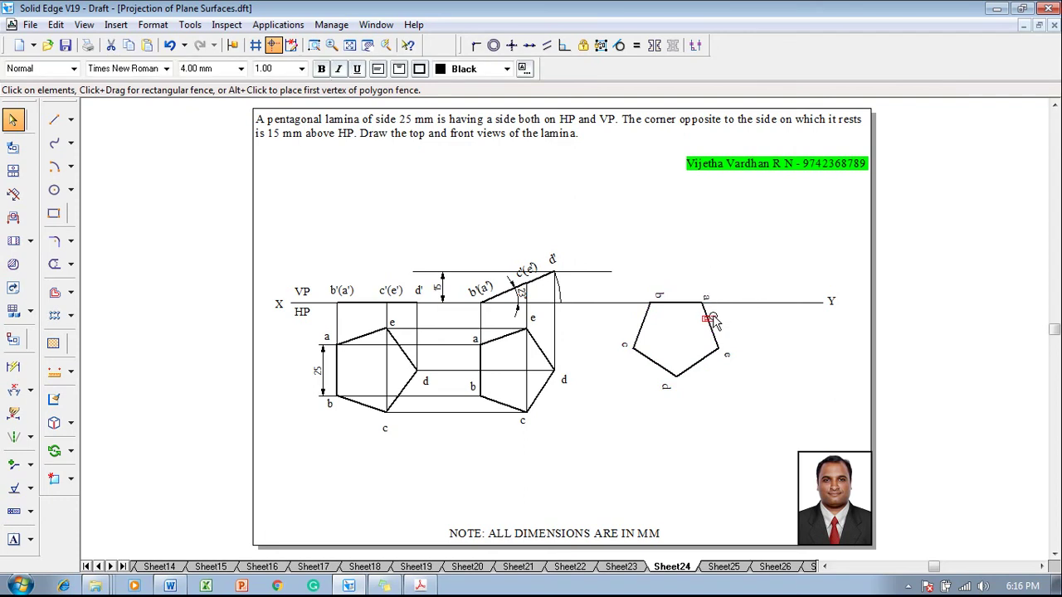
{"action": "left_click", "coordinate": [661, 296]}
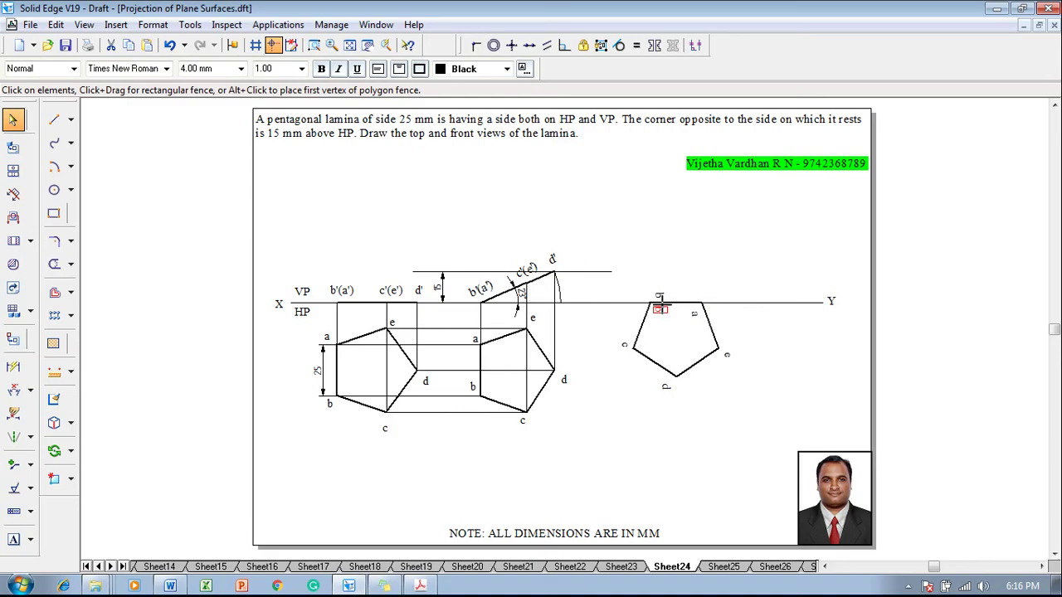
{"action": "left_click", "coordinate": [699, 275]}
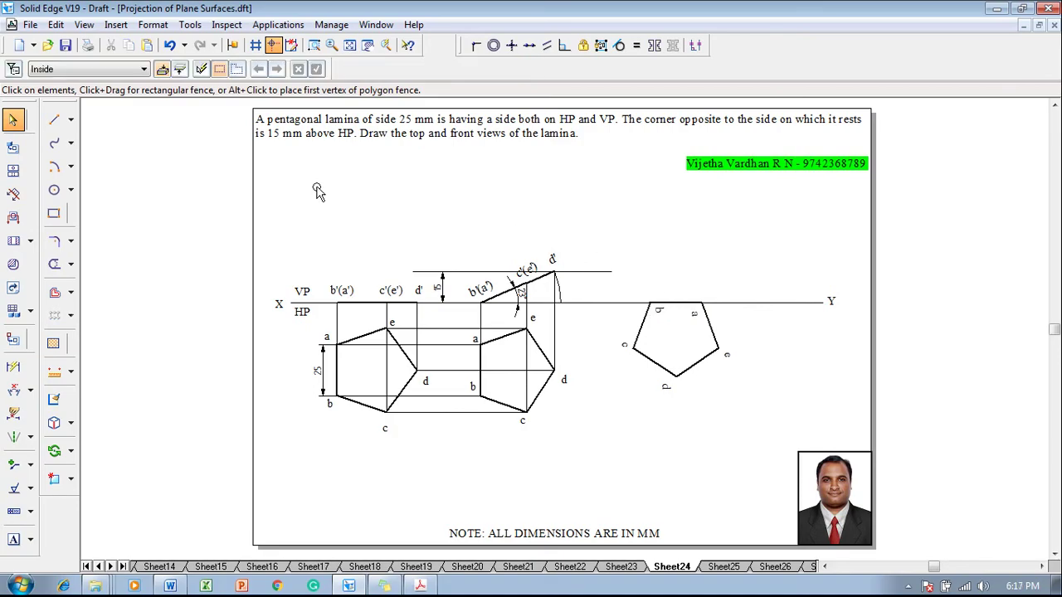
- Draw a thin projector from vertex e up to d' height and back to d'
{"action": "left_click", "coordinate": [54, 120]}
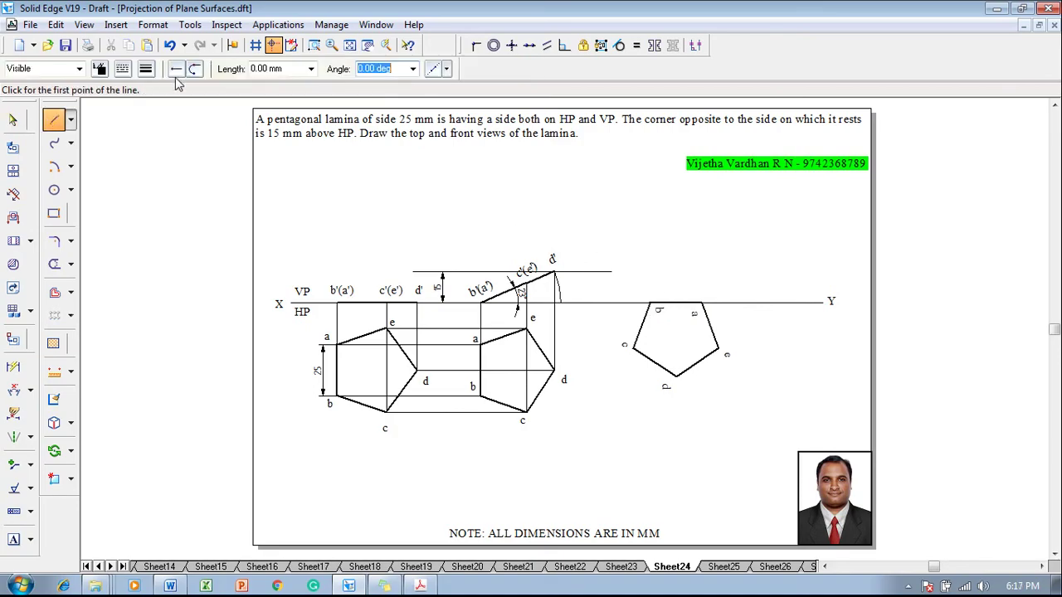
{"action": "left_click", "coordinate": [147, 71]}
{"action": "left_click", "coordinate": [166, 93]}
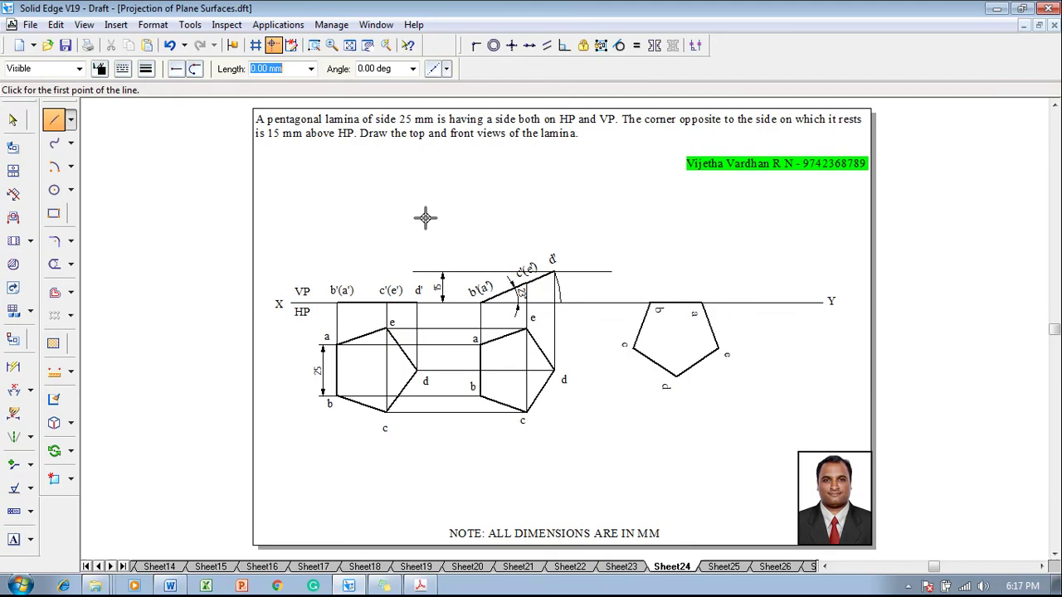
{"action": "left_click", "coordinate": [719, 348]}
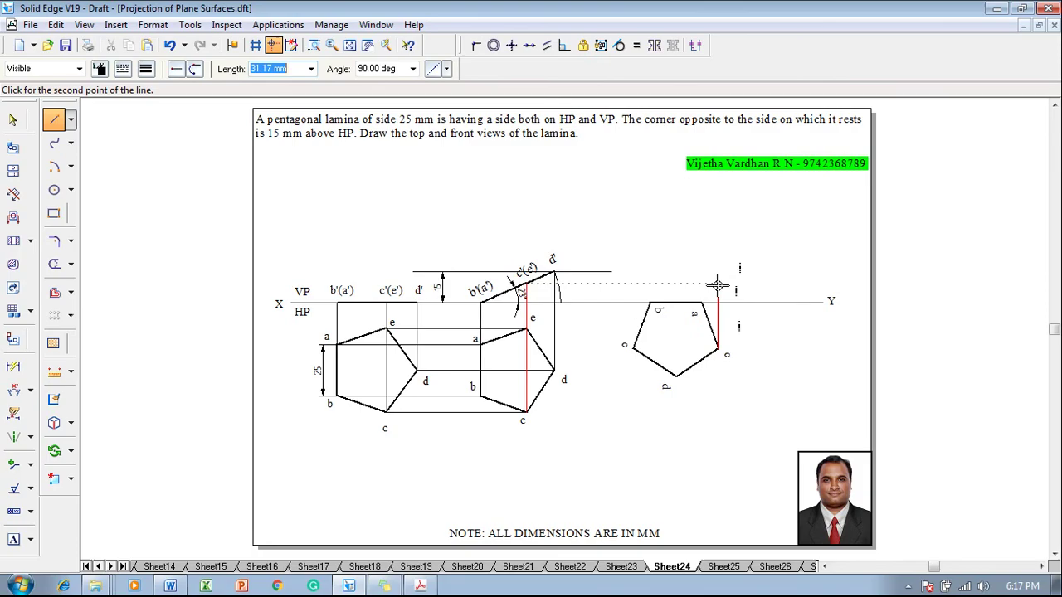
{"action": "left_click", "coordinate": [719, 284]}
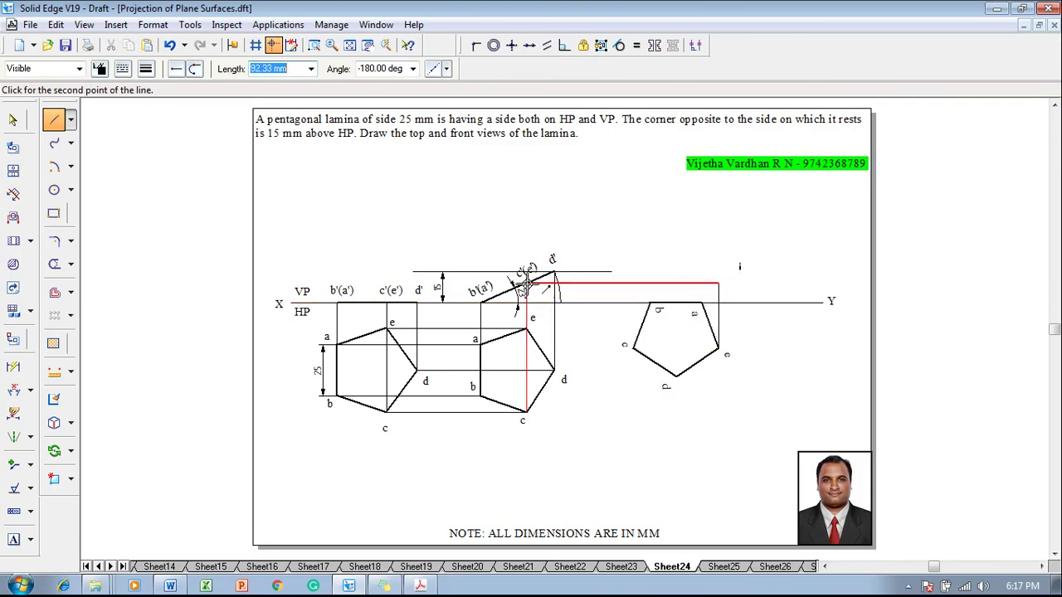
{"action": "left_click", "coordinate": [549, 286]}
{"action": "right_click", "coordinate": [574, 306]}
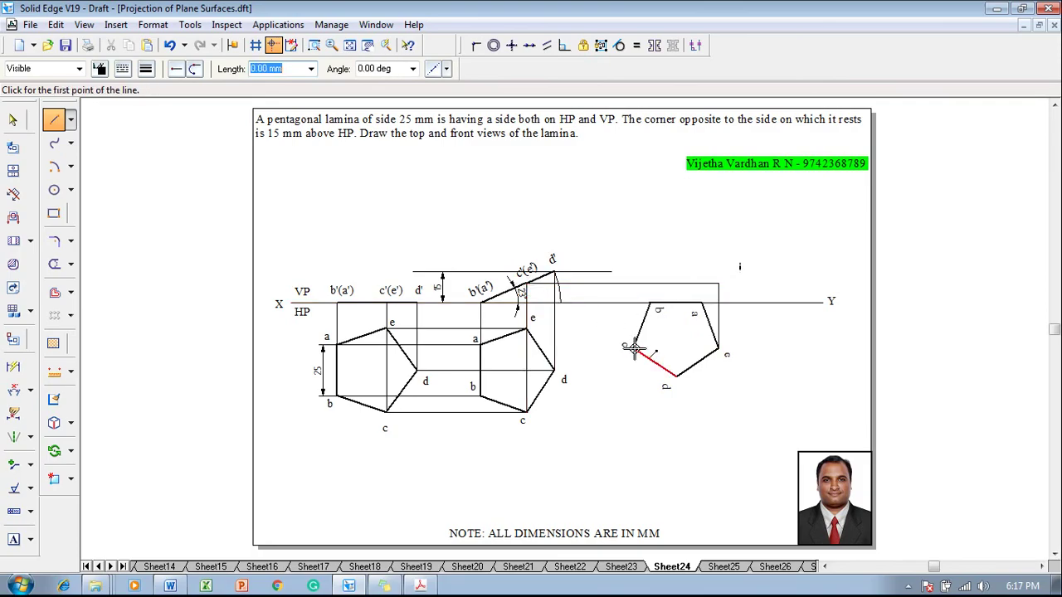
- Raise projectors from vertices c and d, joining d's level line to d'
{"action": "left_click", "coordinate": [634, 348]}
{"action": "left_click", "coordinate": [633, 285]}
{"action": "right_click", "coordinate": [653, 276]}
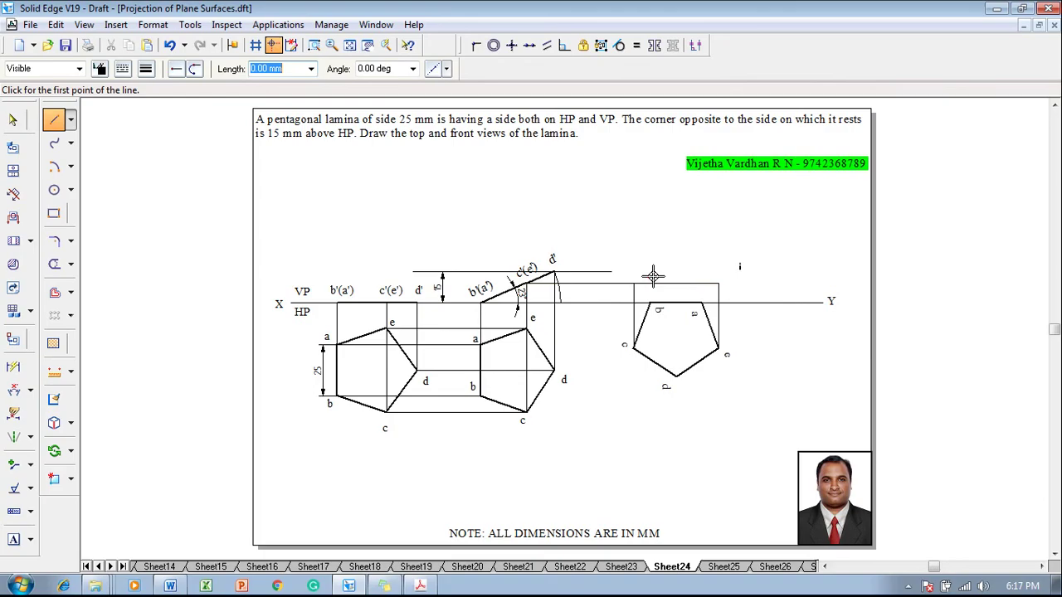
{"action": "left_click", "coordinate": [675, 375]}
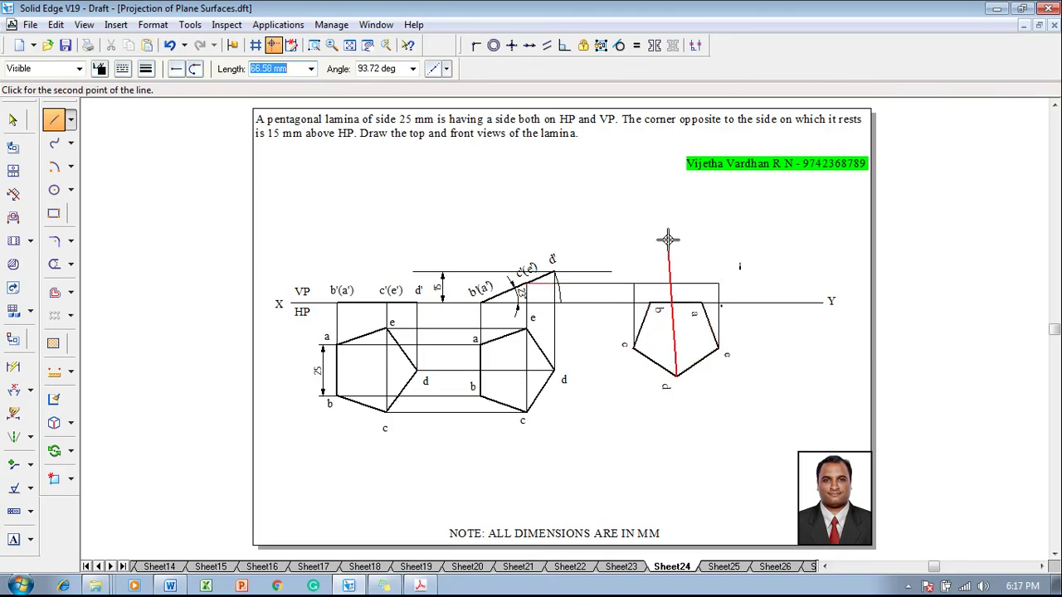
{"action": "left_click", "coordinate": [679, 272]}
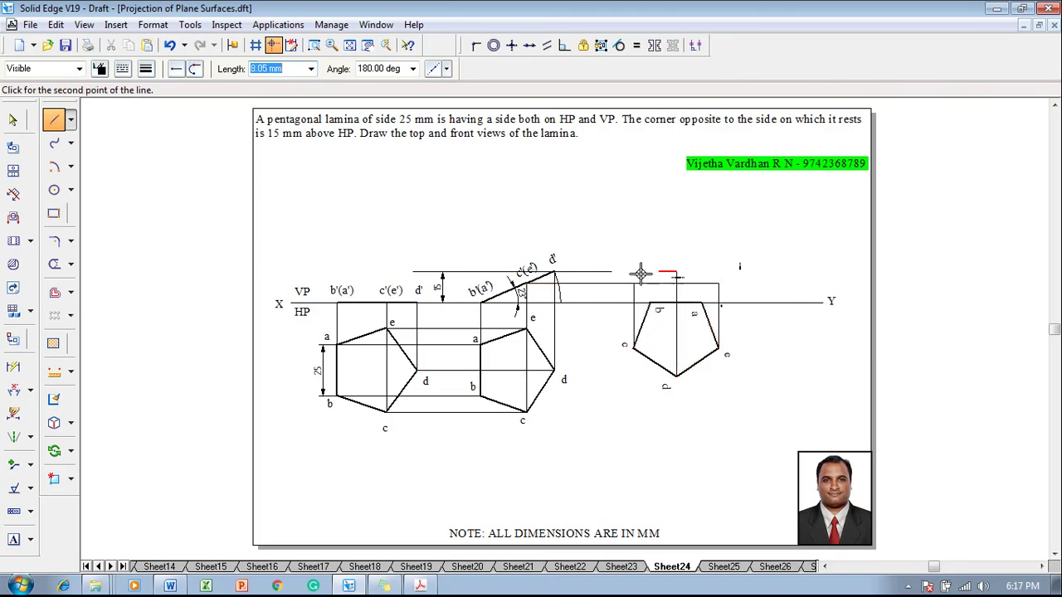
{"action": "left_click", "coordinate": [554, 272]}
{"action": "right_click", "coordinate": [610, 240]}
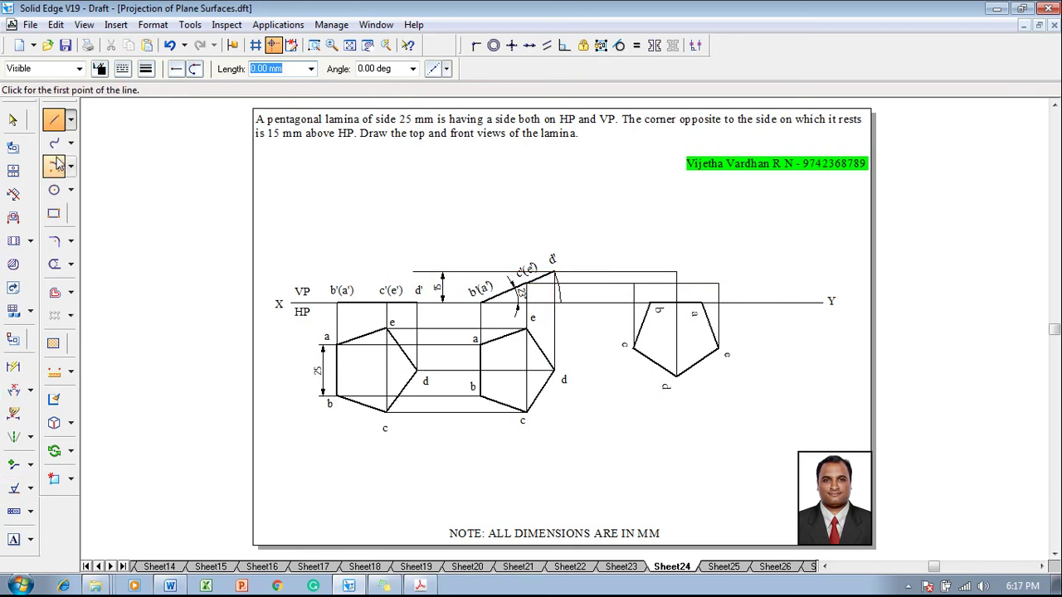
- Type the labels a', b', c', d' and e' at the projectors above the rotated pentagon
{"action": "left_click", "coordinate": [13, 539]}
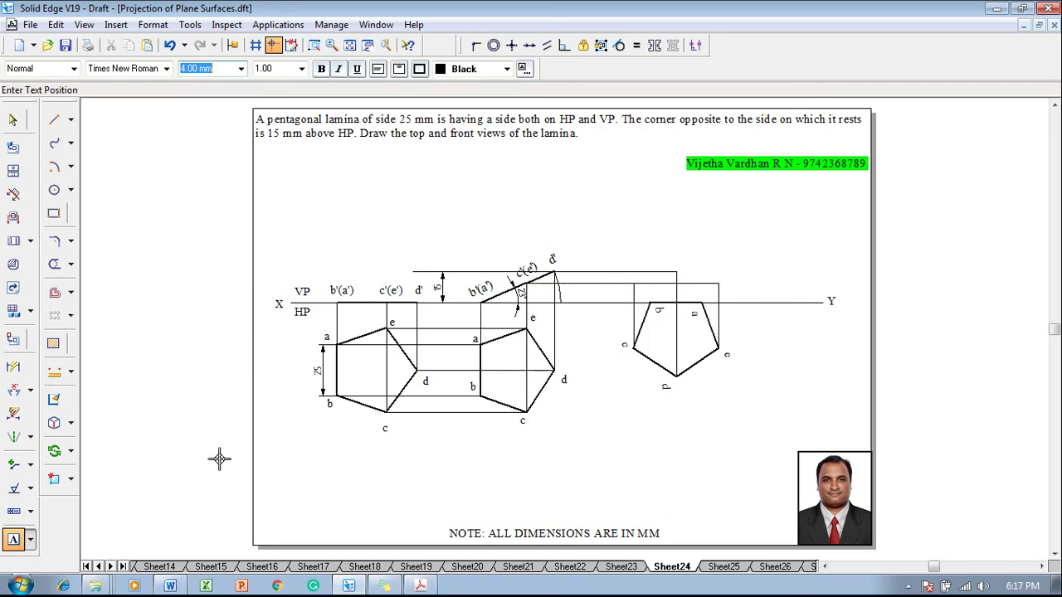
{"action": "left_click", "coordinate": [693, 286]}
{"action": "type", "text": "a"}
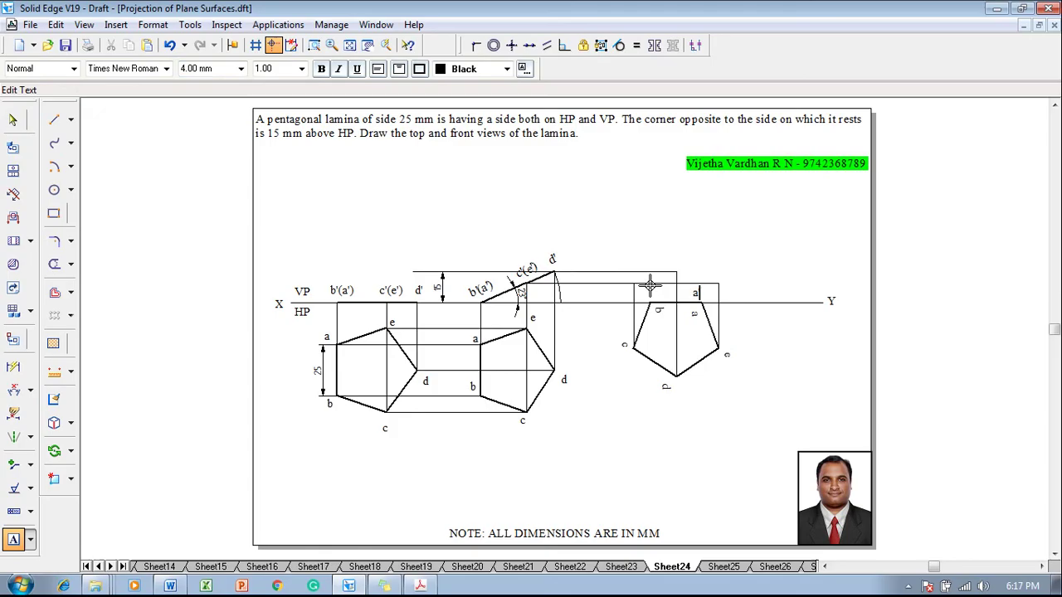
{"action": "type", "text": "'"}
{"action": "left_click", "coordinate": [651, 286]}
{"action": "type", "text": "b'"}
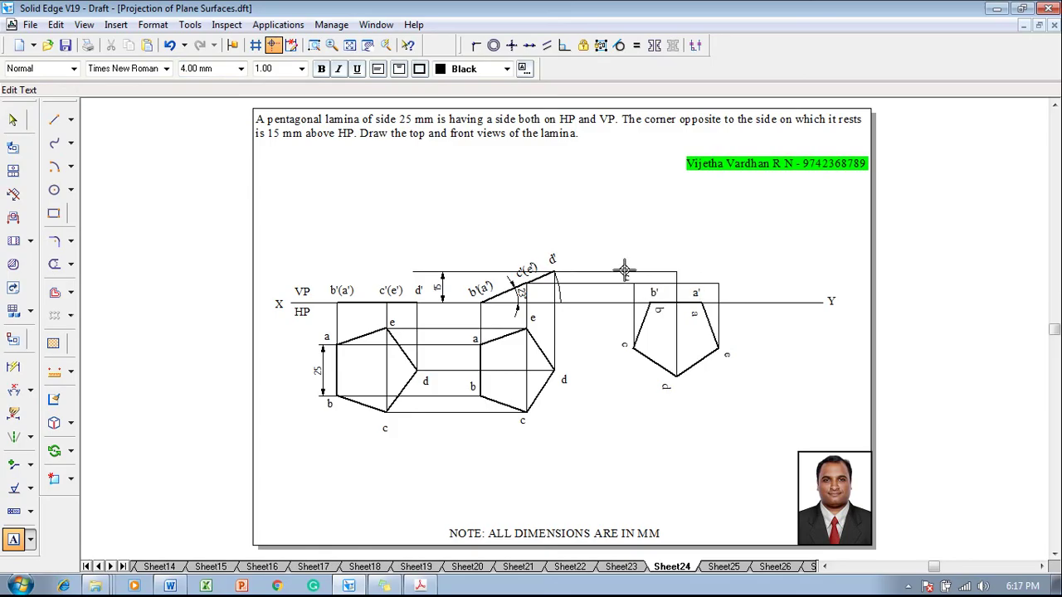
{"action": "left_click", "coordinate": [623, 271]}
{"action": "type", "text": "c'"}
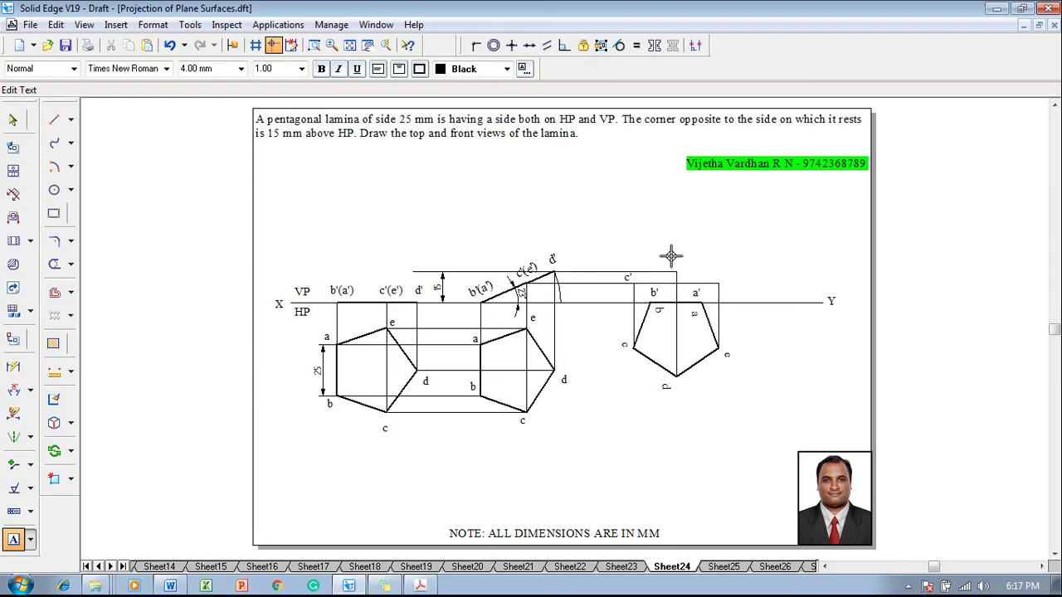
{"action": "left_click", "coordinate": [672, 258]}
{"action": "type", "text": "d'"}
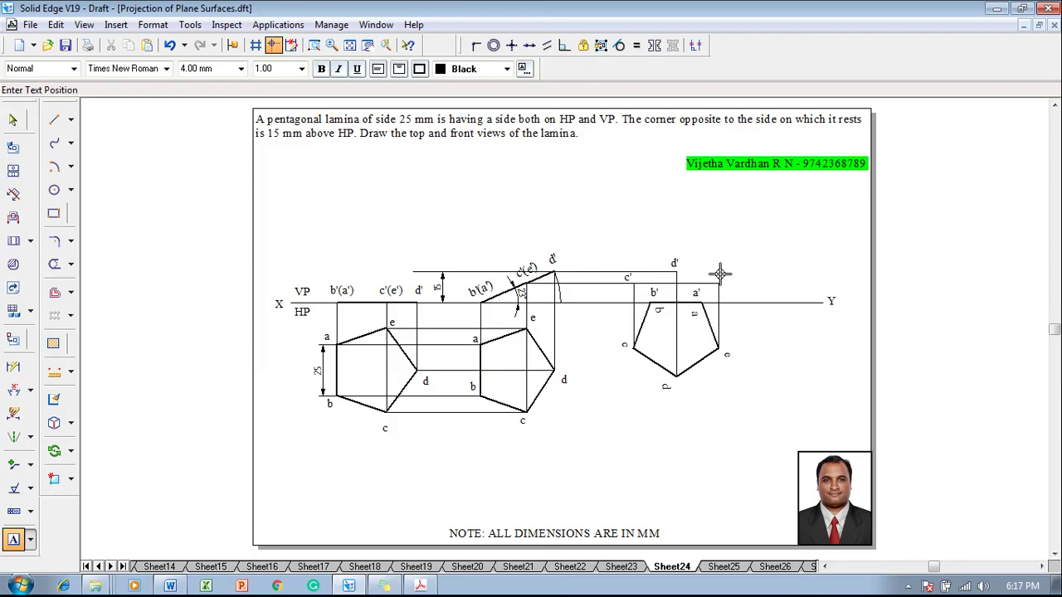
{"action": "left_click", "coordinate": [720, 274]}
{"action": "type", "text": "e'"}
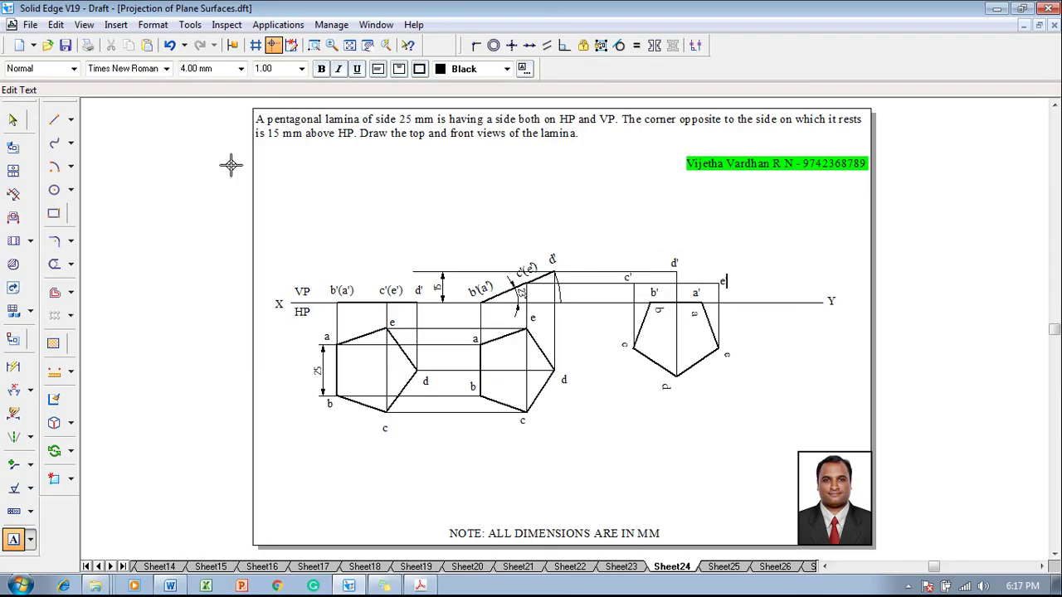
{"action": "left_click", "coordinate": [54, 121]}
- Draw the thick 0.70 mm front-view outline from b' through c' and d' to e'
{"action": "left_click", "coordinate": [146, 68]}
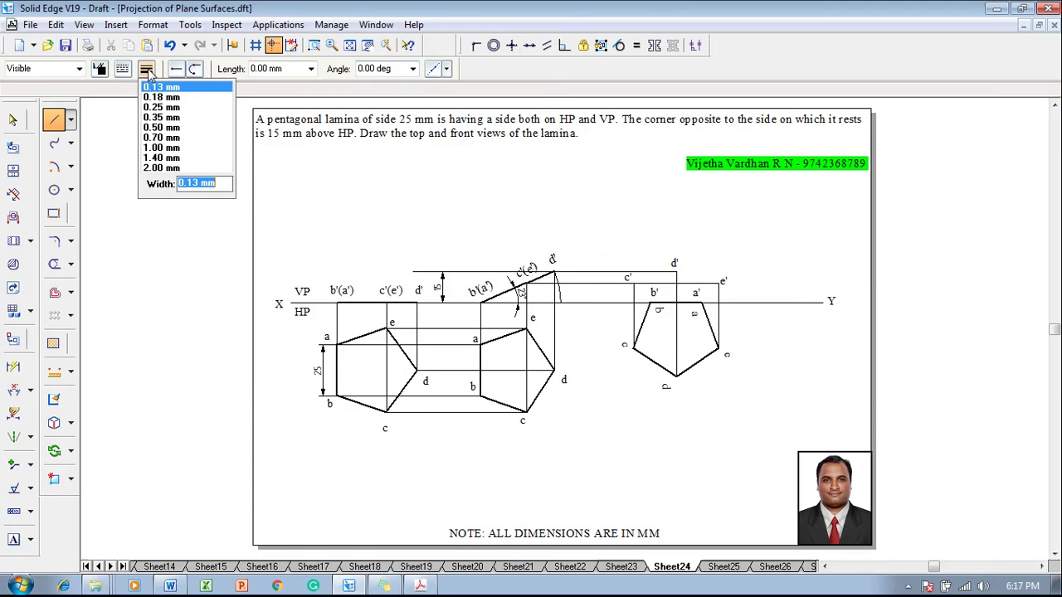
{"action": "left_click", "coordinate": [166, 137]}
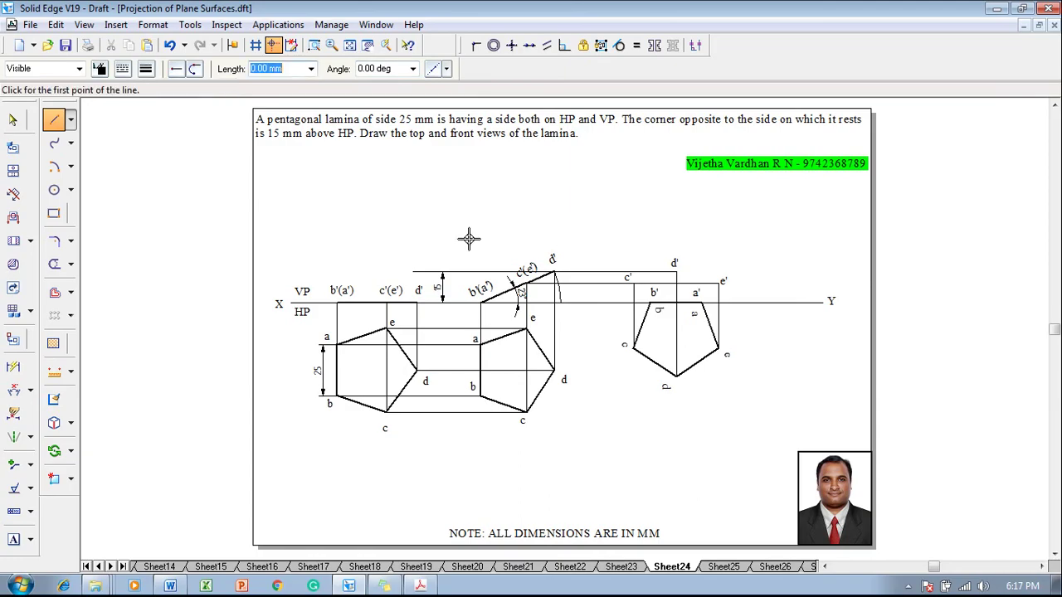
{"action": "left_click", "coordinate": [702, 303]}
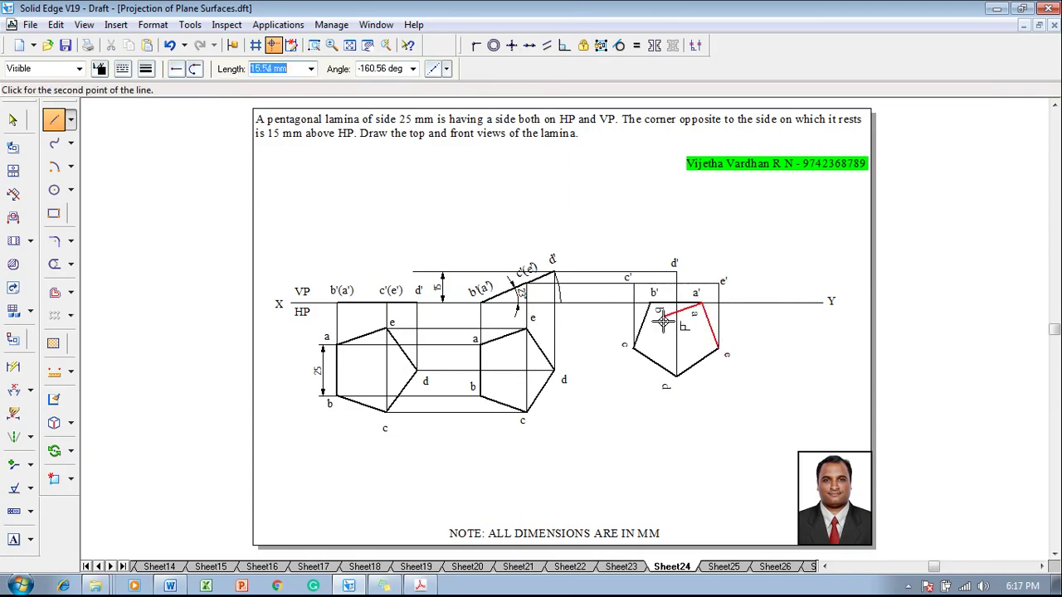
{"action": "left_click", "coordinate": [632, 282]}
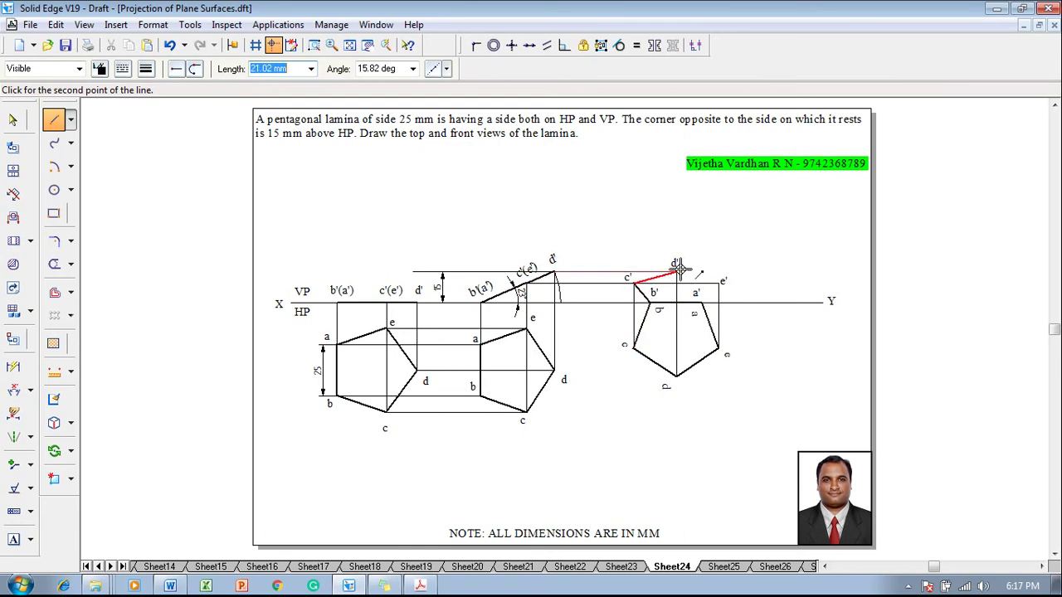
{"action": "left_click", "coordinate": [676, 272]}
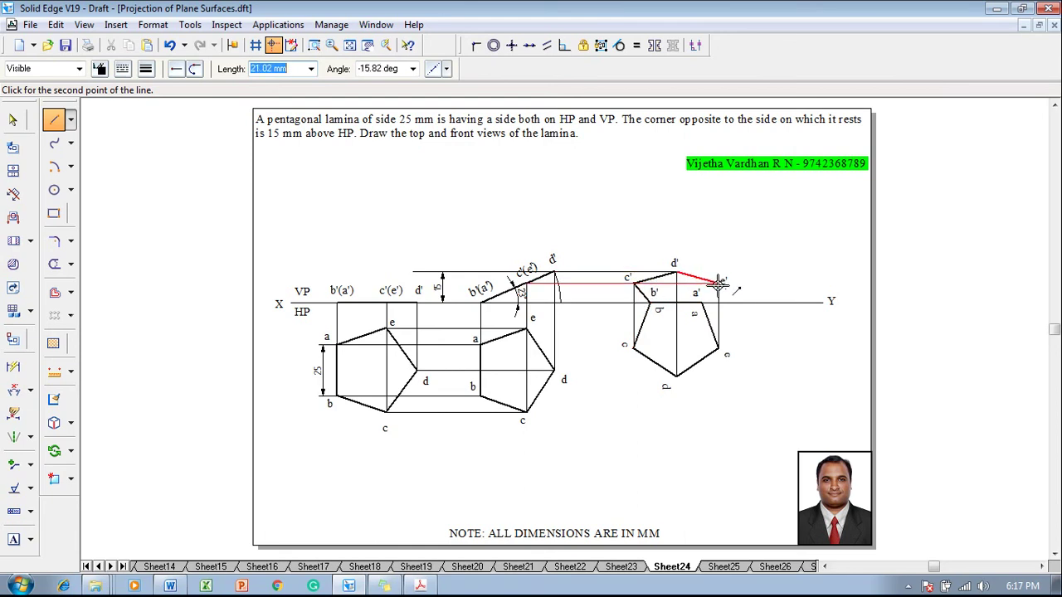
{"action": "left_click", "coordinate": [718, 284]}
{"action": "right_click", "coordinate": [715, 305]}
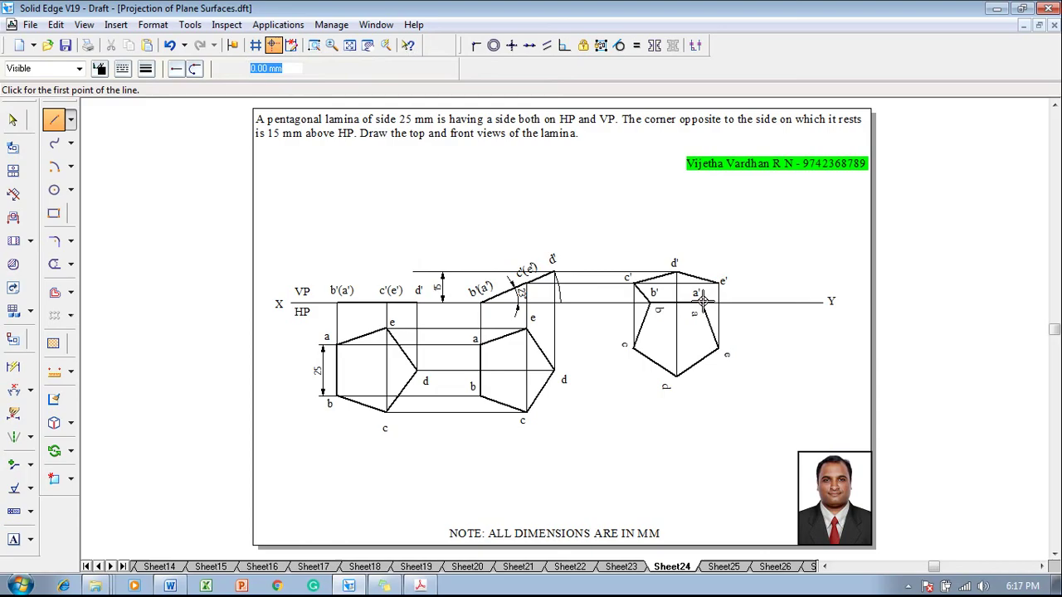
{"action": "key", "text": "Escape"}
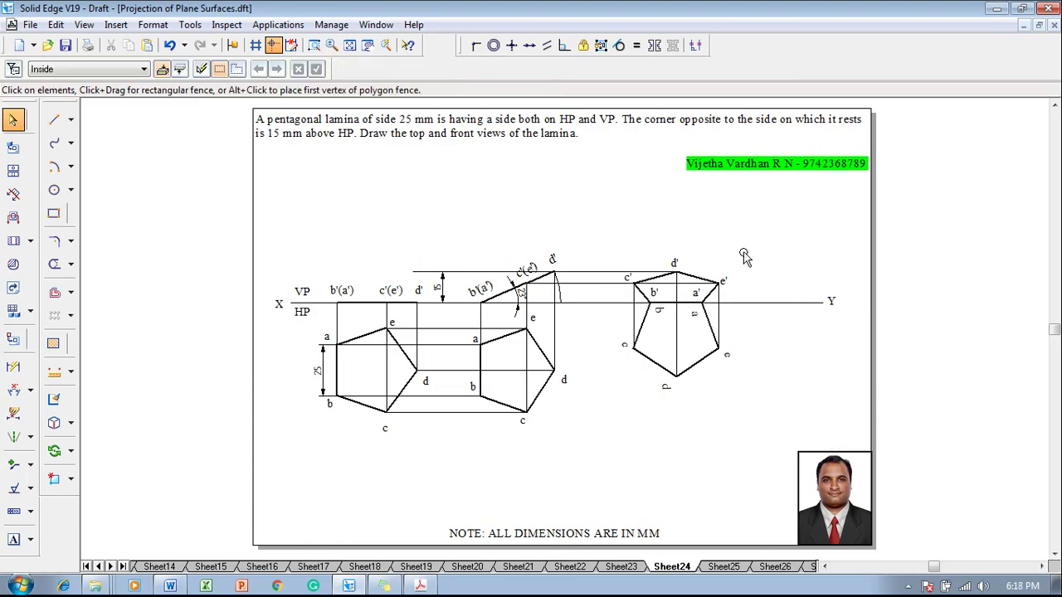